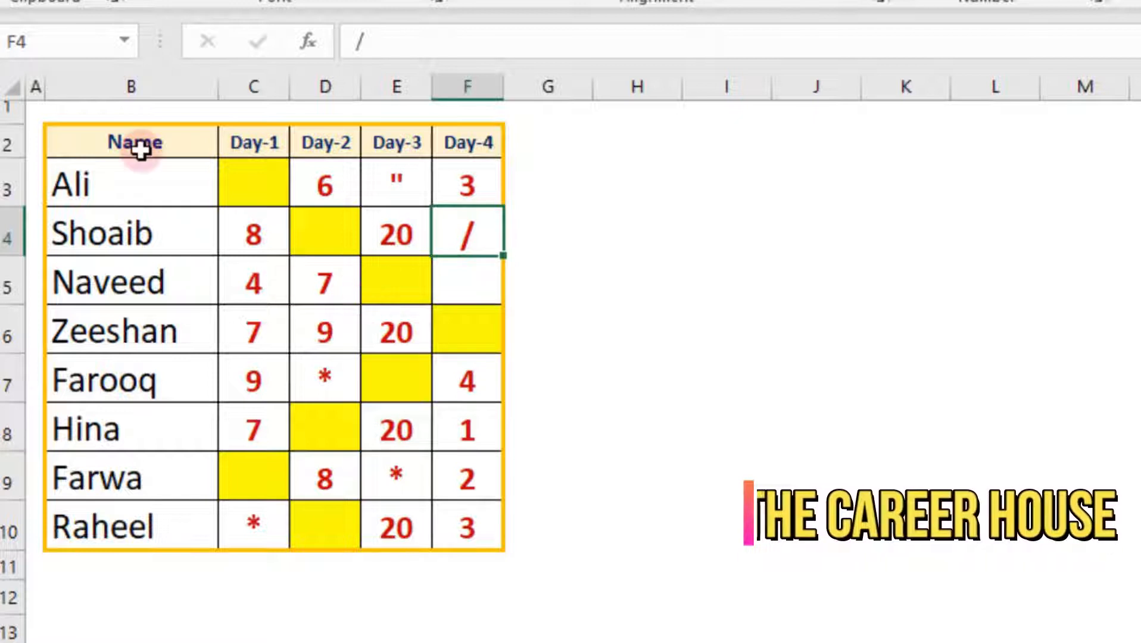
click(149, 192)
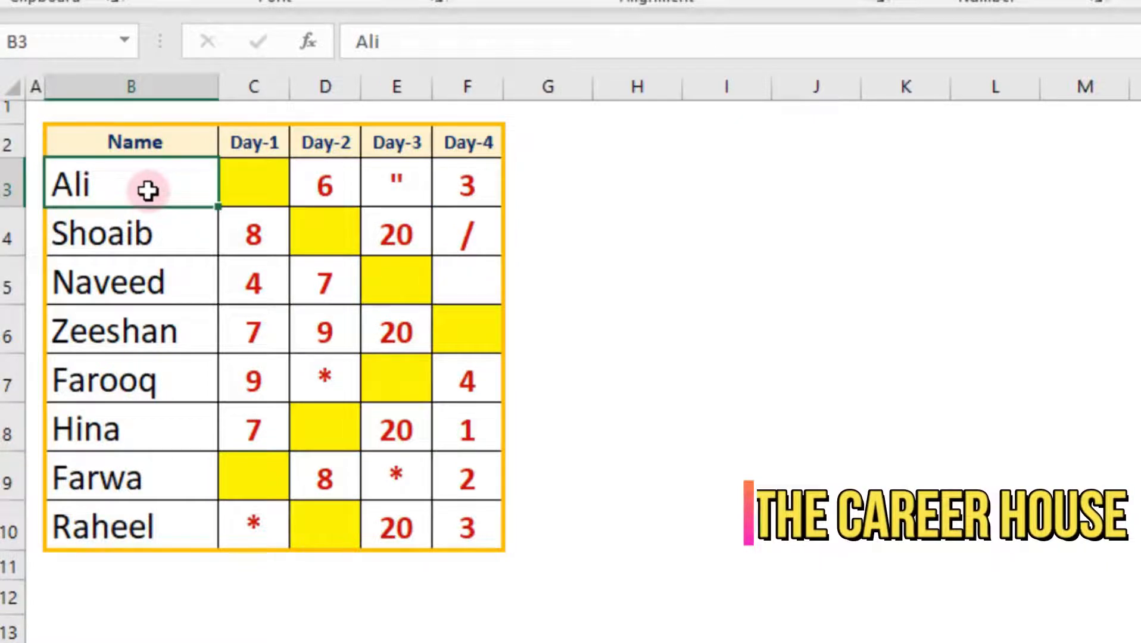
drag(198, 191, 459, 187)
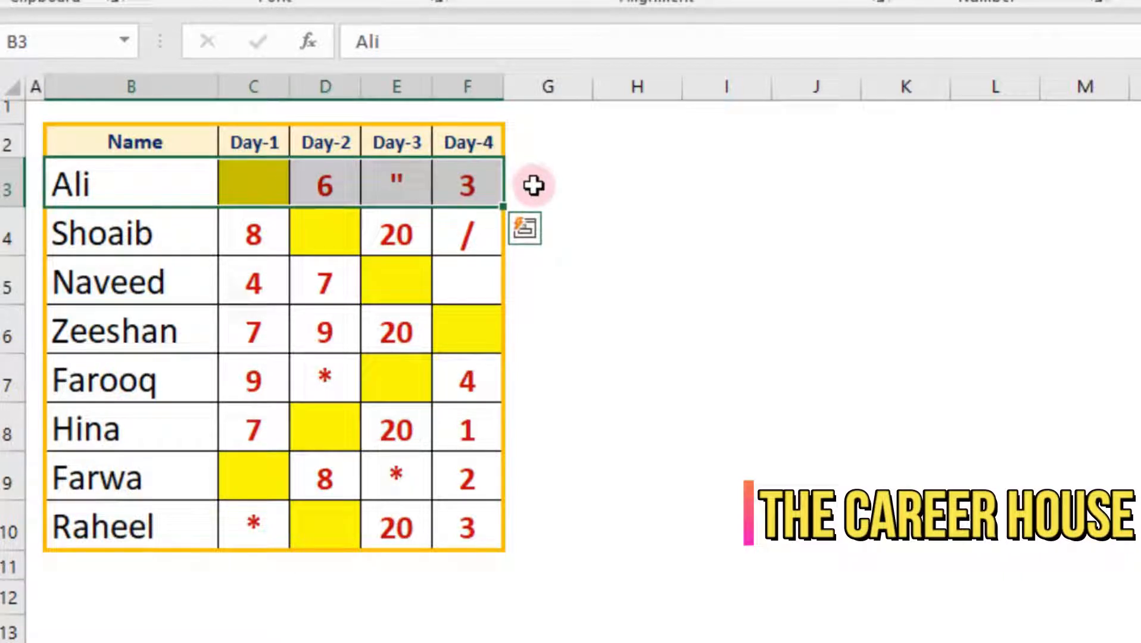
click(156, 188)
drag(156, 189, 154, 518)
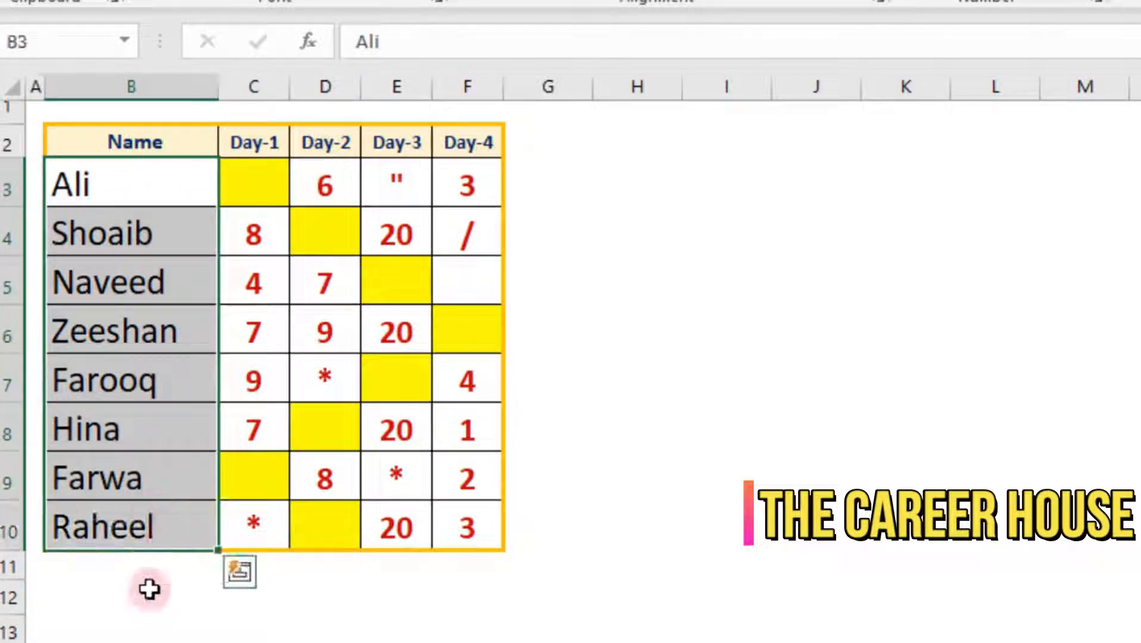
- Enter a COUNT formula in G3 that counts the numeric cells in B3:F3
click(545, 186)
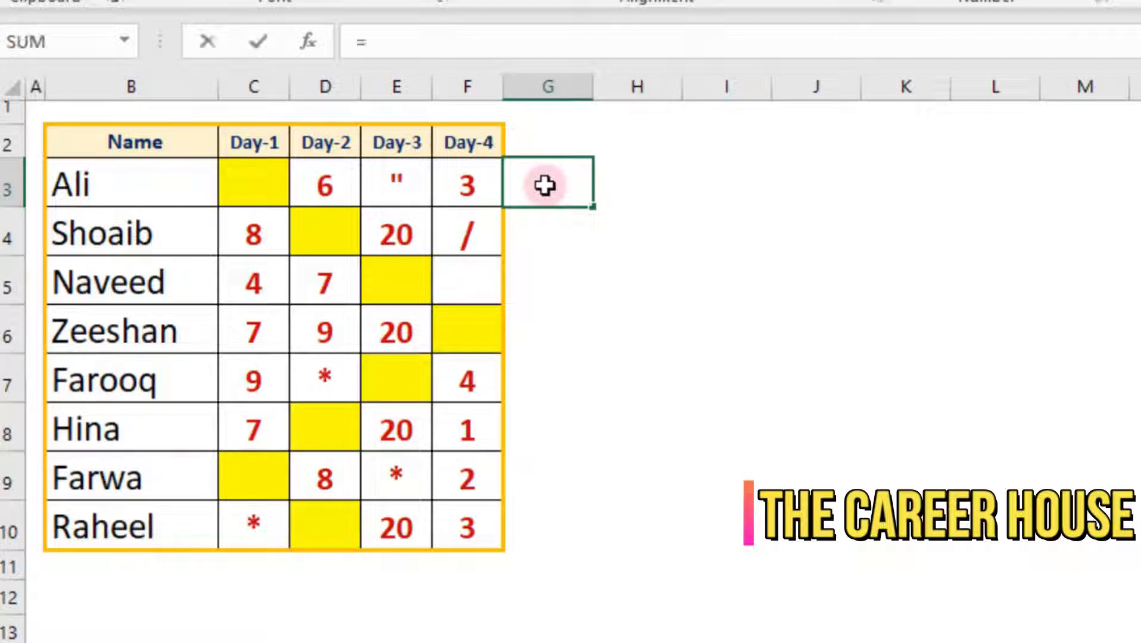
text(=count)
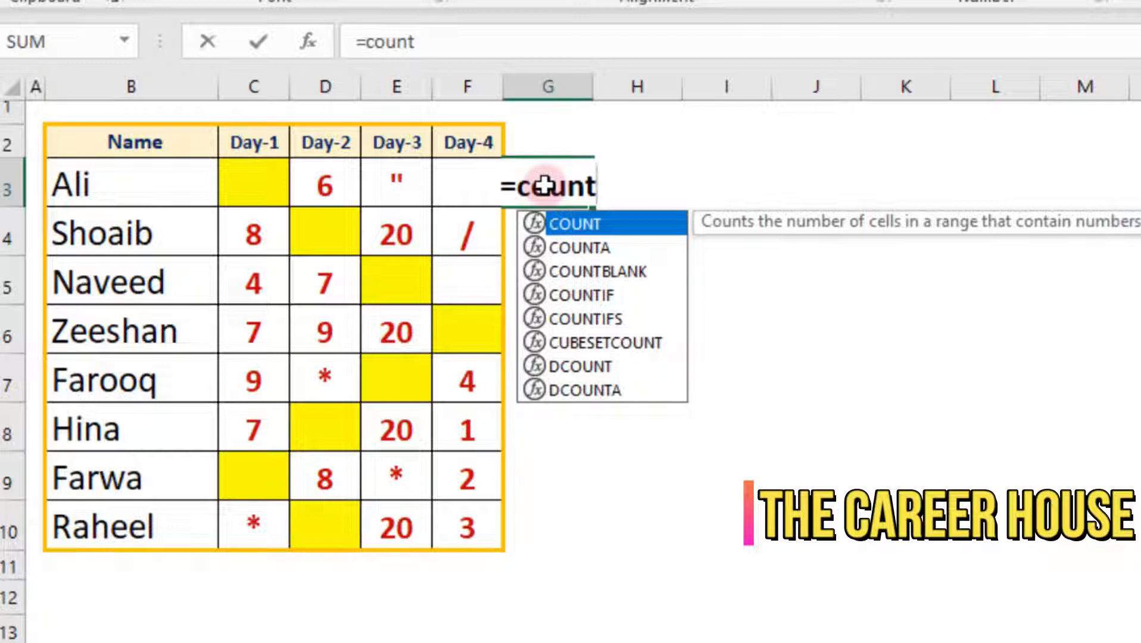
key(Tab)
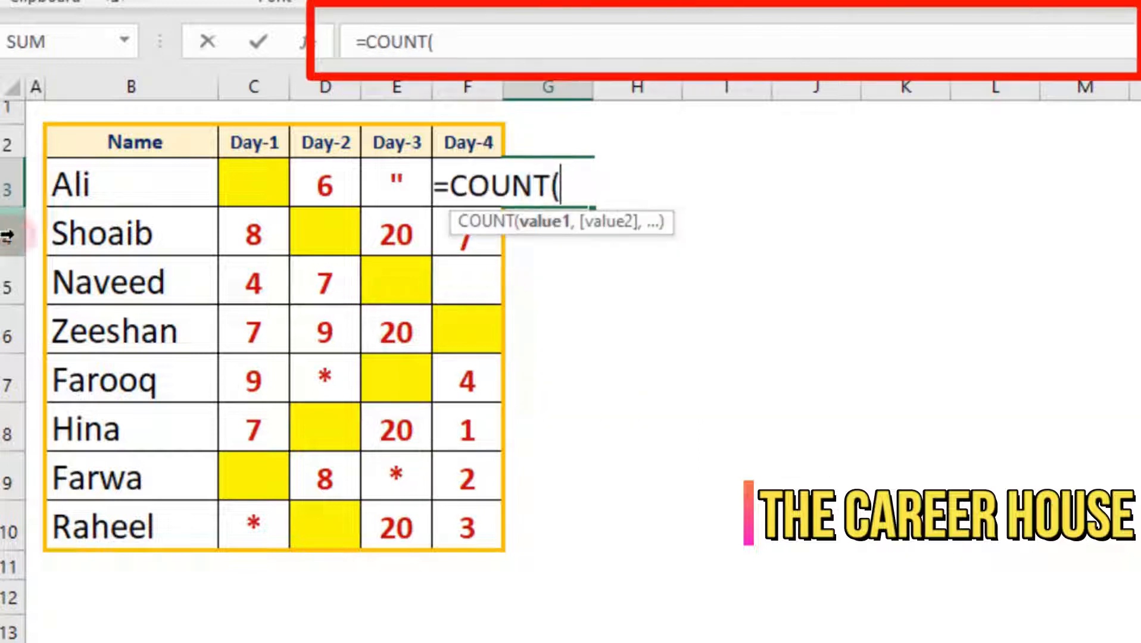
drag(101, 195, 467, 187)
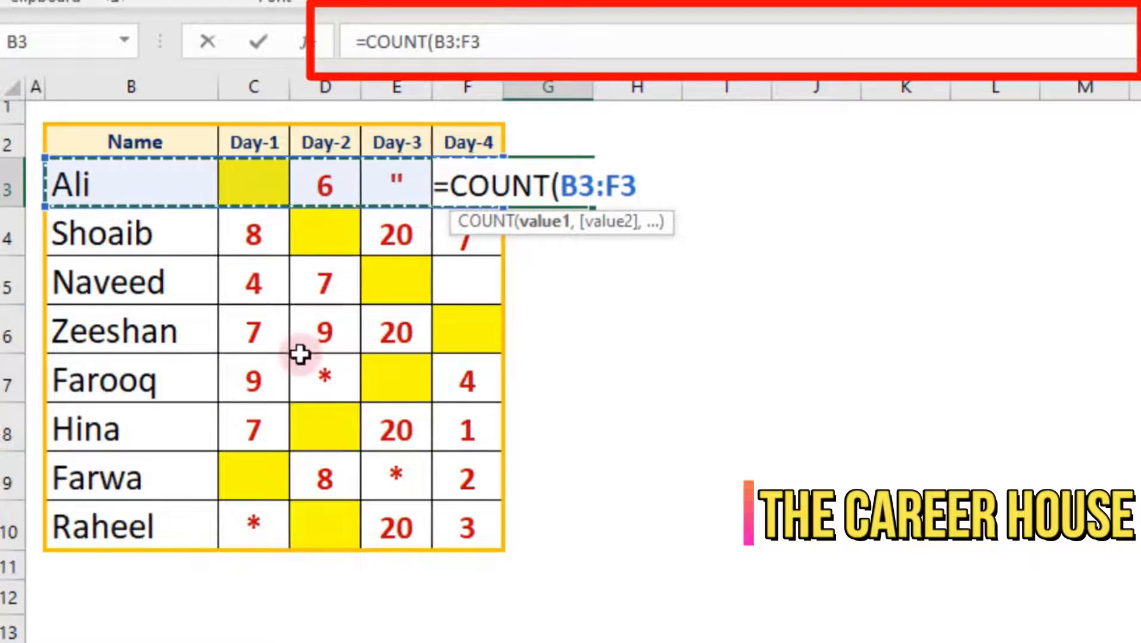
key(Return)
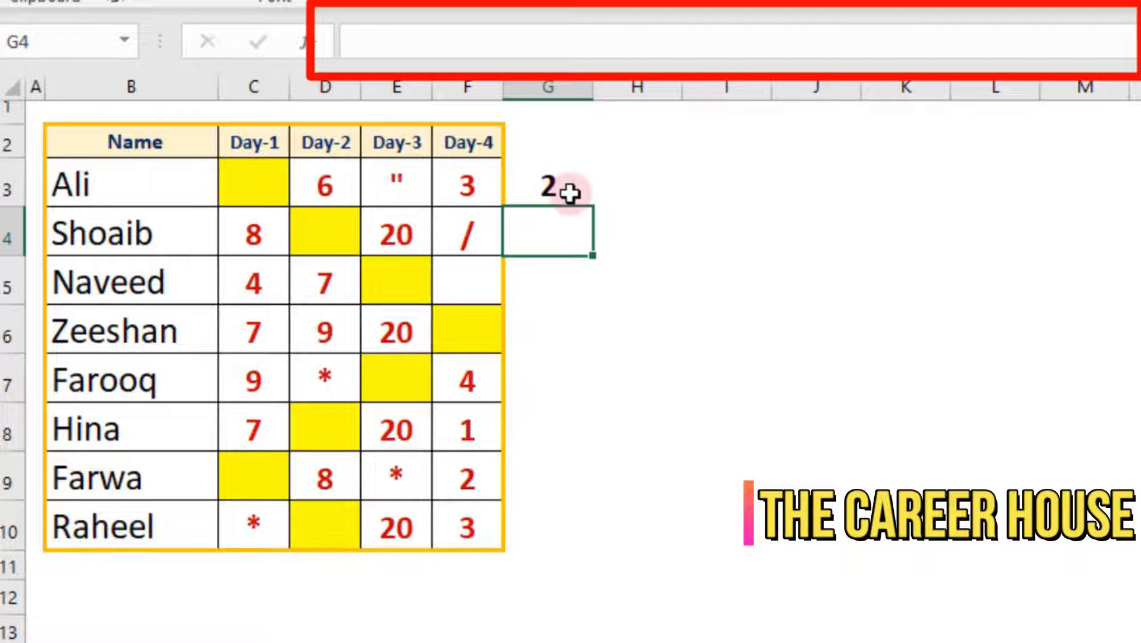
- Copy the COUNT formula from G3 down through G10
drag(211, 188, 470, 185)
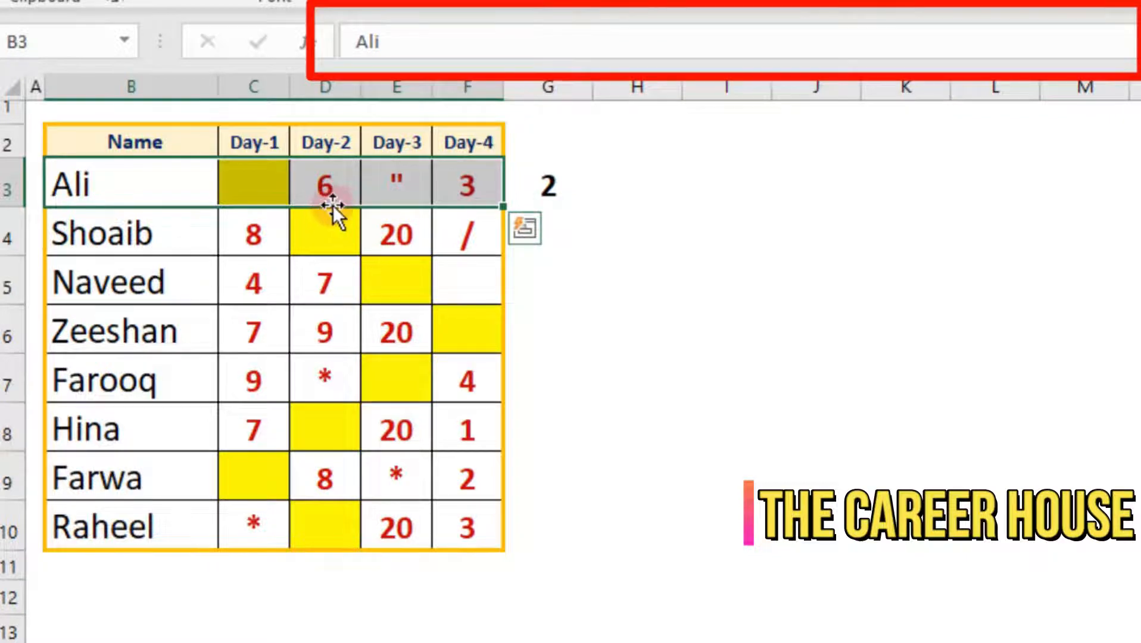
click(539, 188)
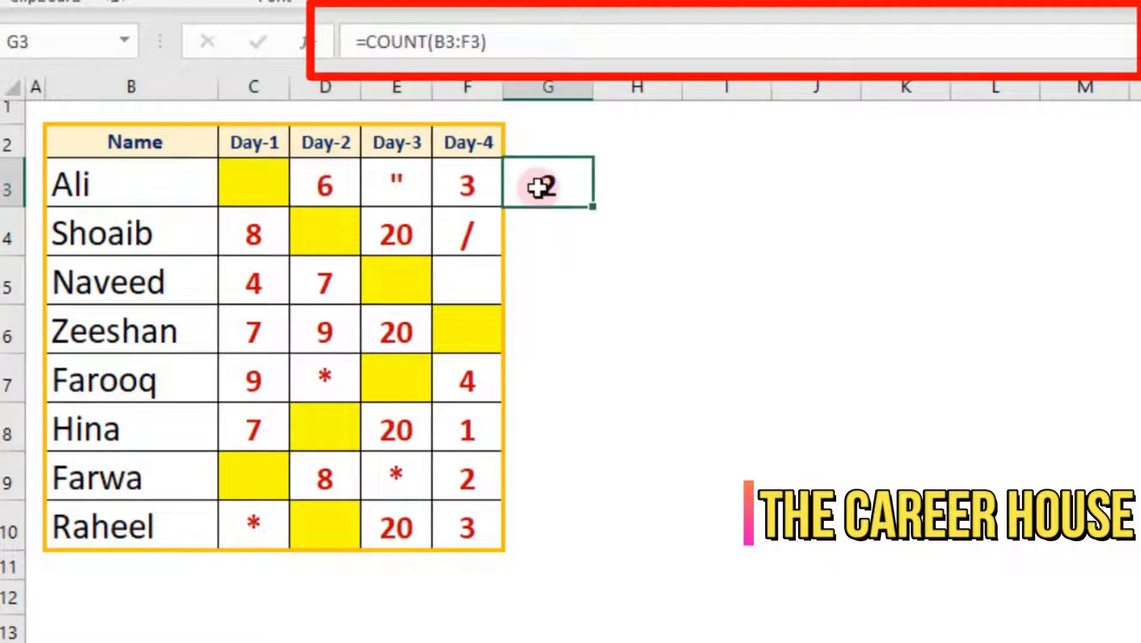
double_click(592, 207)
- Check which row range the copied COUNT formula in G5 refers to, leaving the formula unedited
click(602, 321)
click(565, 286)
double_click(580, 291)
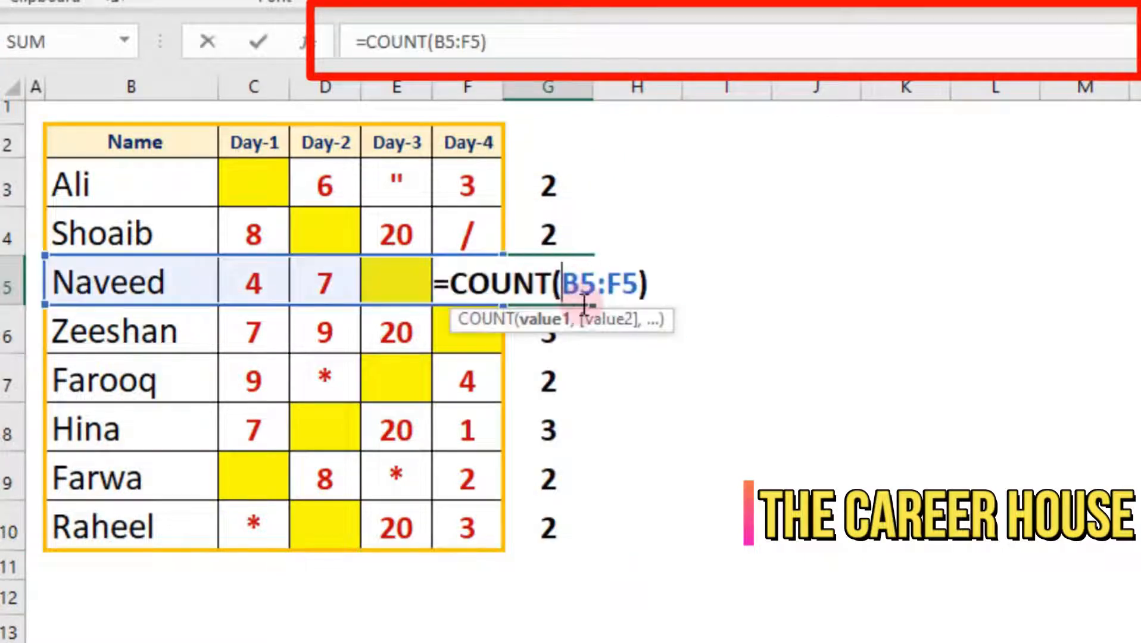
key(Return)
click(637, 279)
- Enter a COUNTA formula in H3 that counts the non-empty cells in B3:F3
click(600, 185)
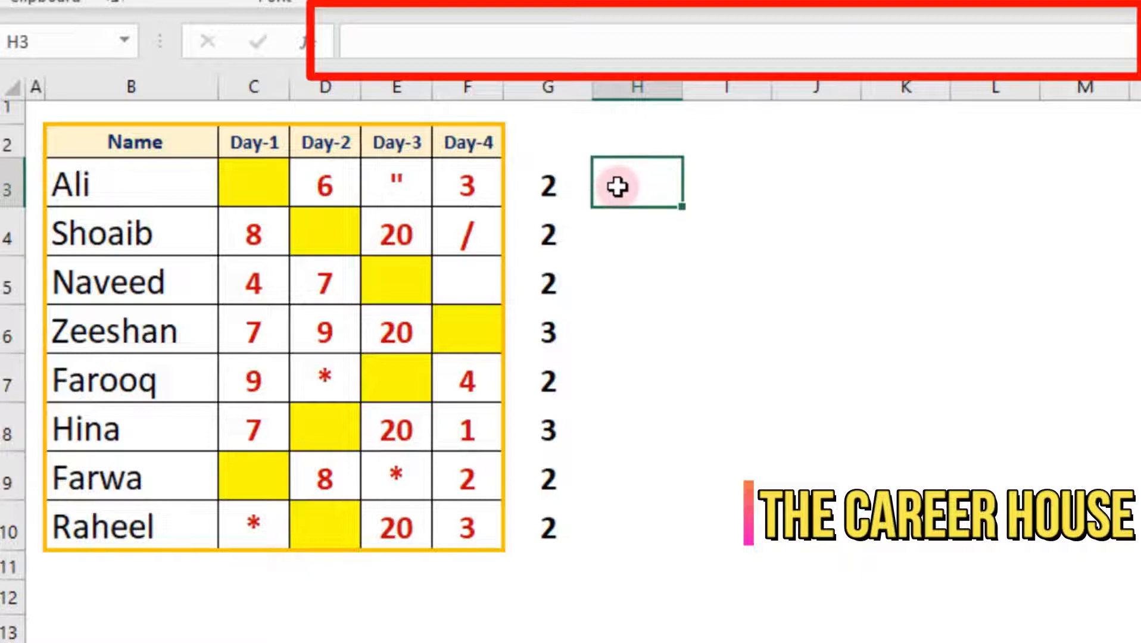
text(=)
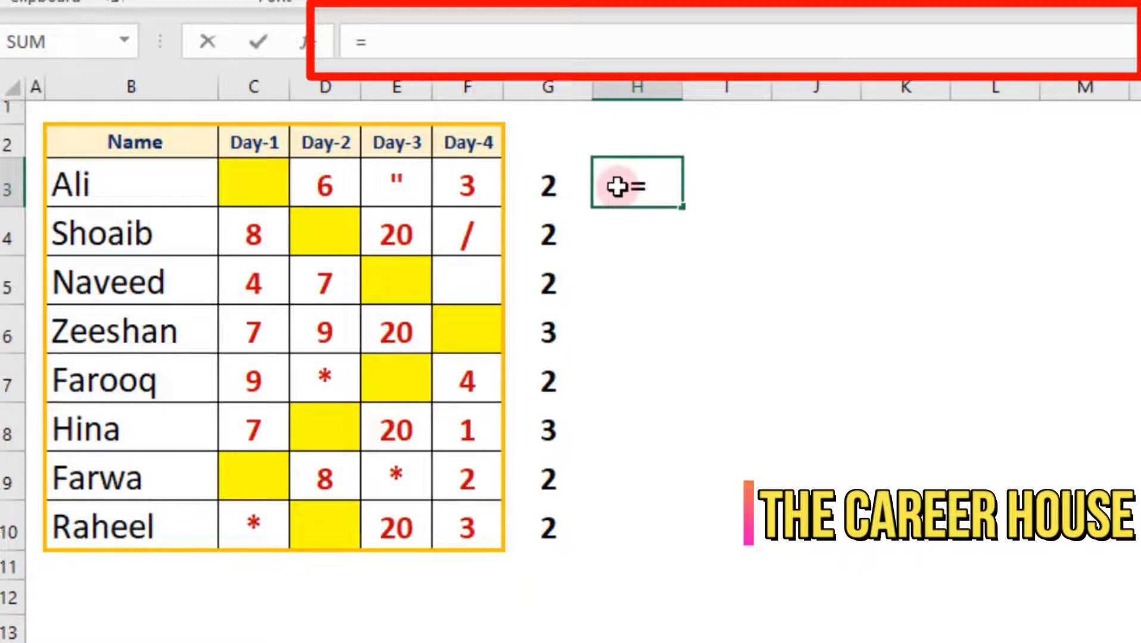
text(counta)
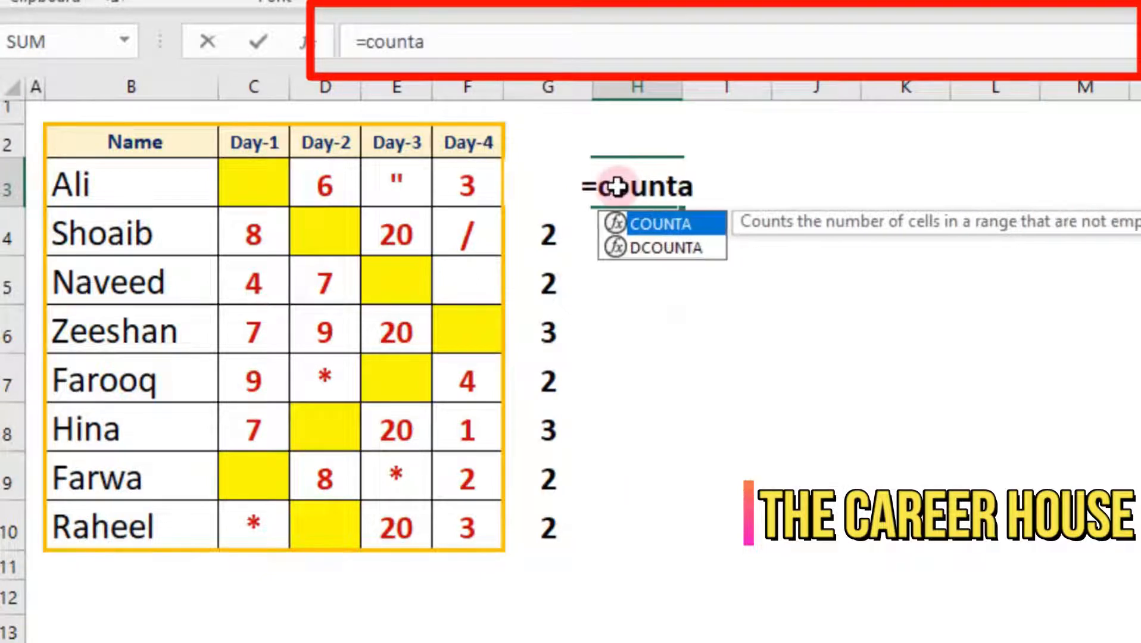
key(Tab)
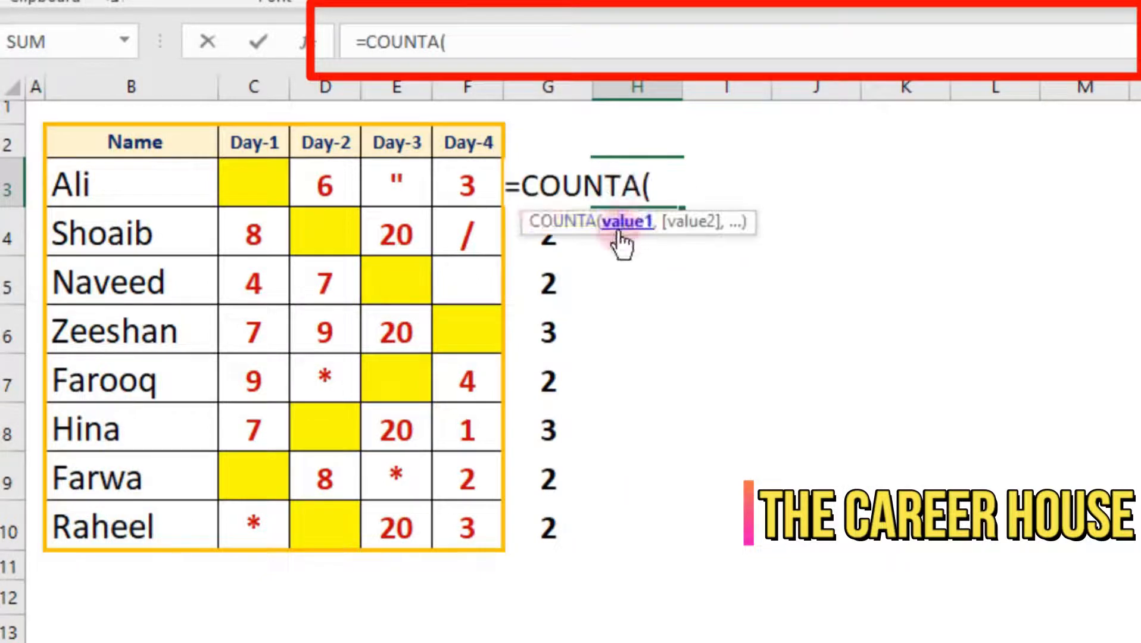
click(152, 194)
drag(151, 194, 441, 188)
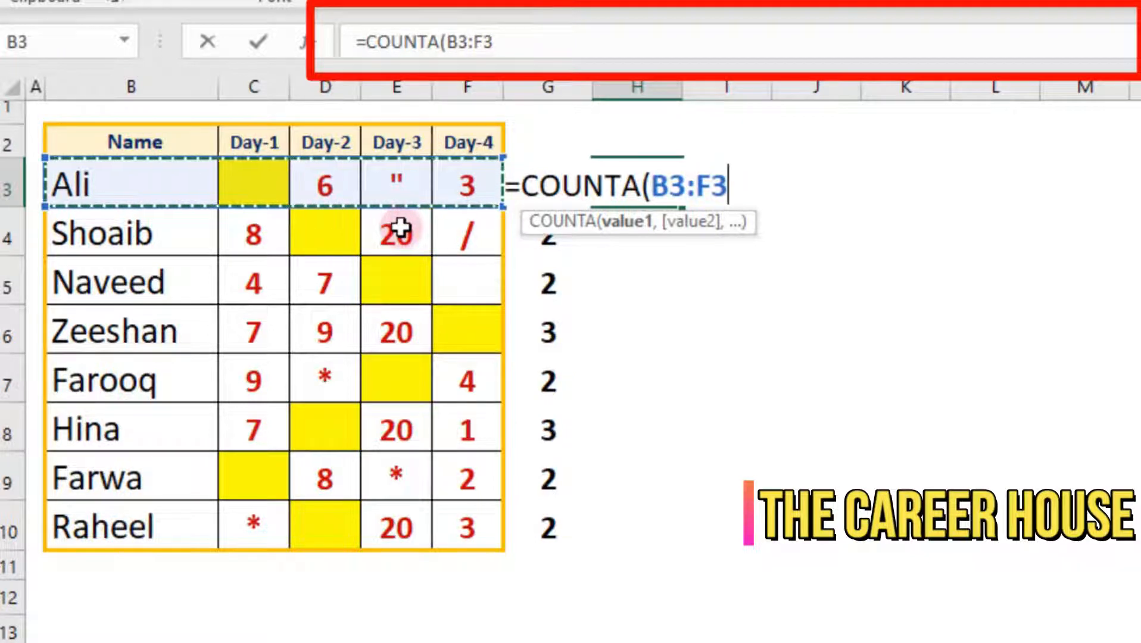
key(Return)
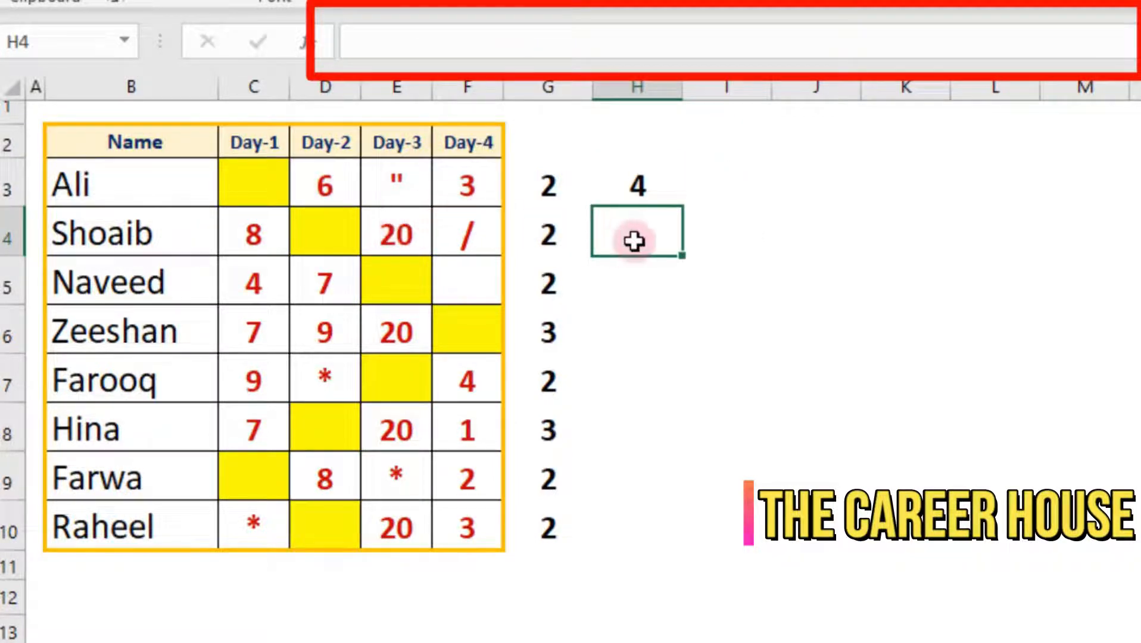
- Copy the COUNTA formula from H3 down through H10
click(637, 184)
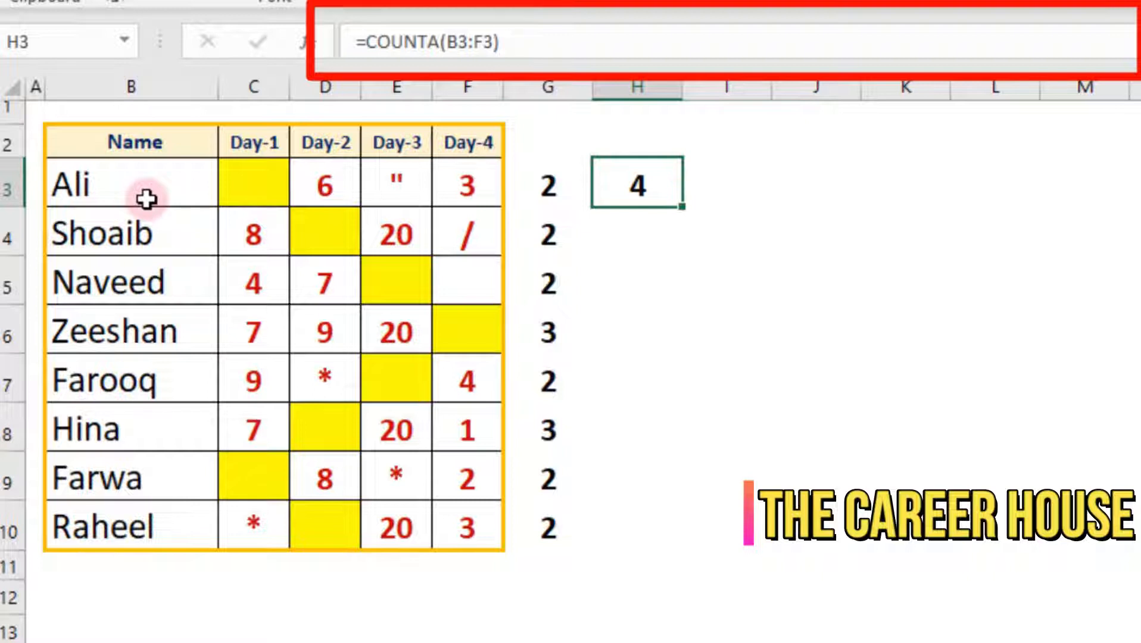
drag(149, 199, 453, 182)
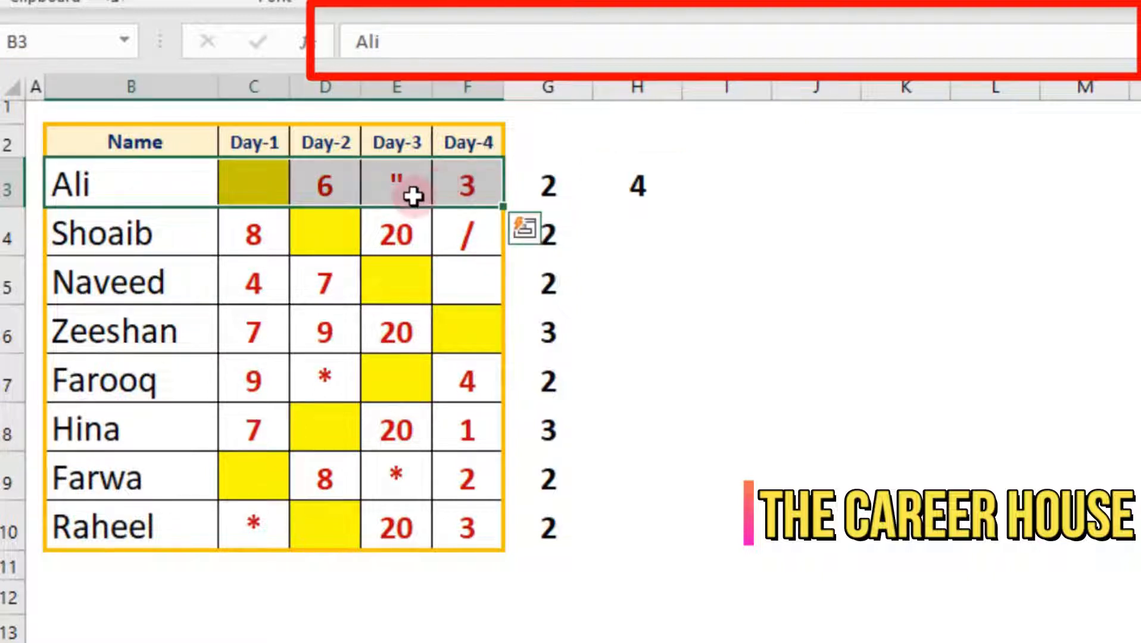
click(625, 191)
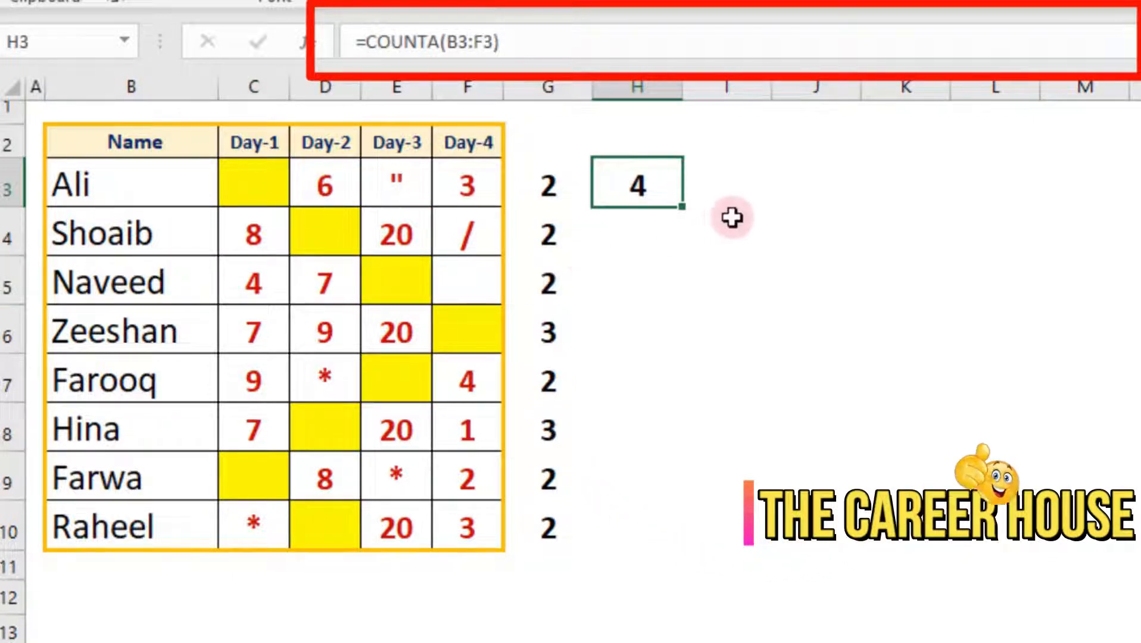
double_click(682, 208)
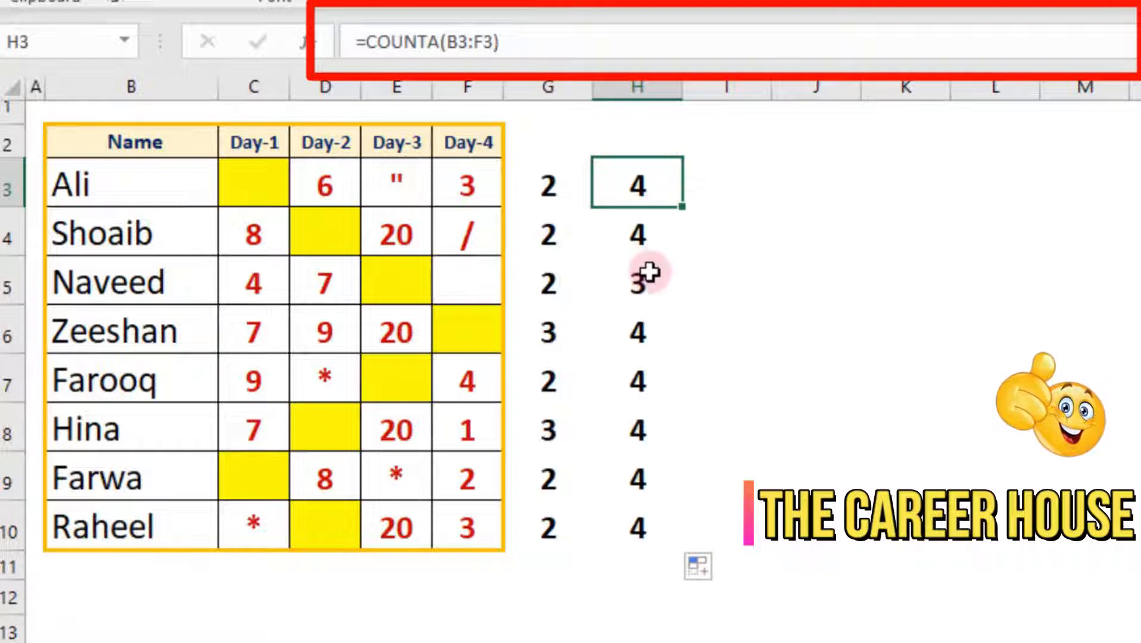
- Examine the ranges referenced by the copied COUNTA formulas in H5 through H8, leaving them unedited
click(646, 280)
double_click(646, 280)
click(649, 335)
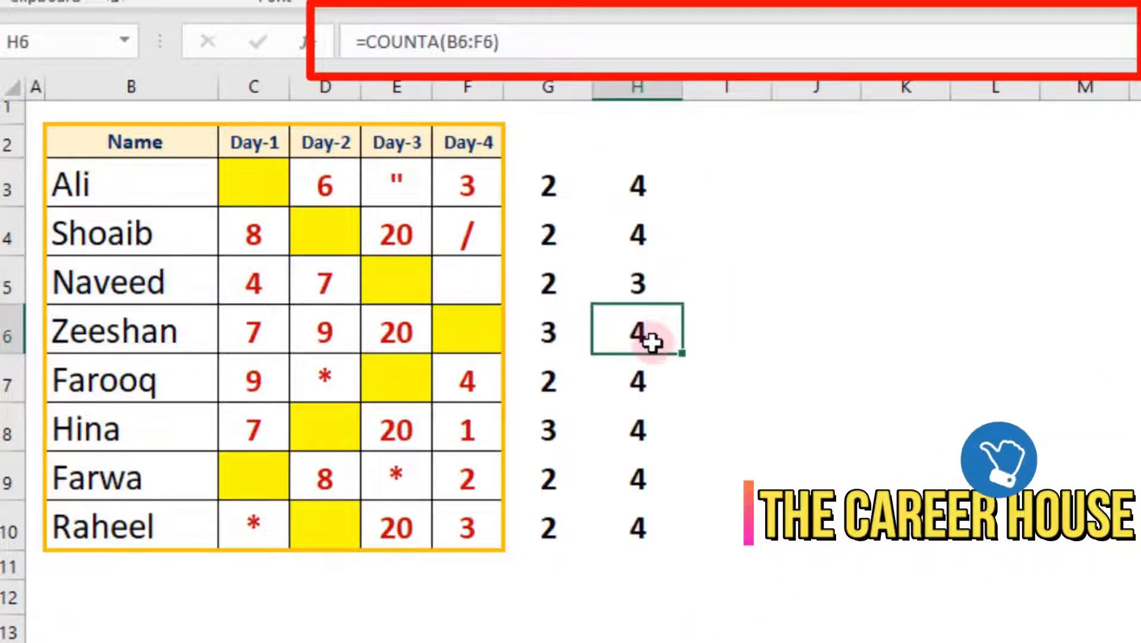
double_click(649, 335)
click(648, 382)
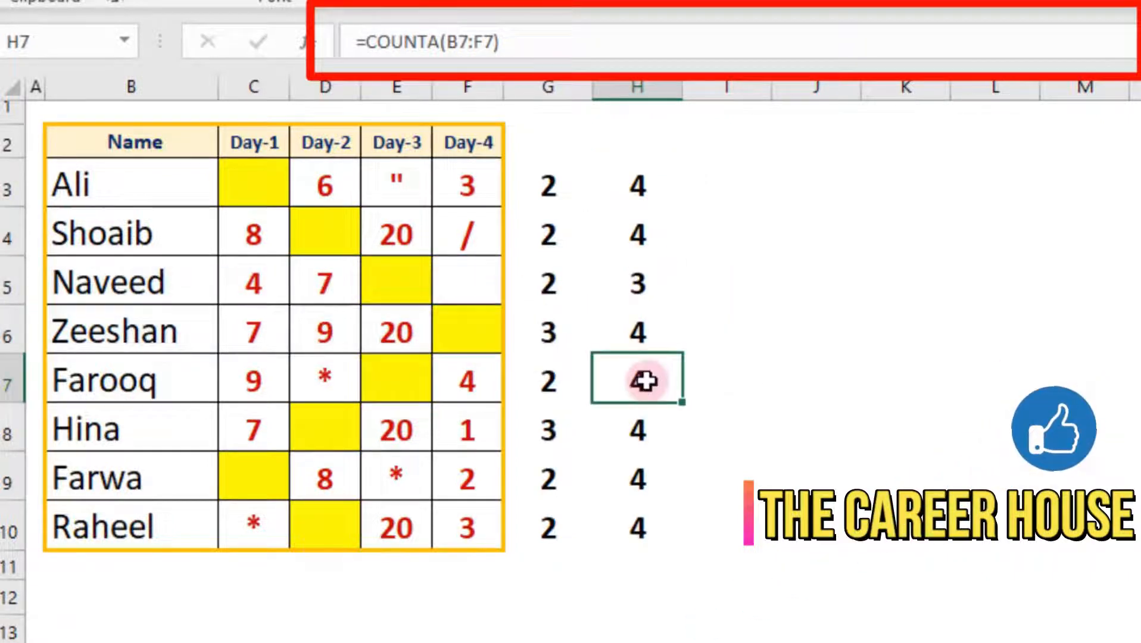
double_click(647, 381)
click(643, 429)
double_click(643, 429)
key(Return)
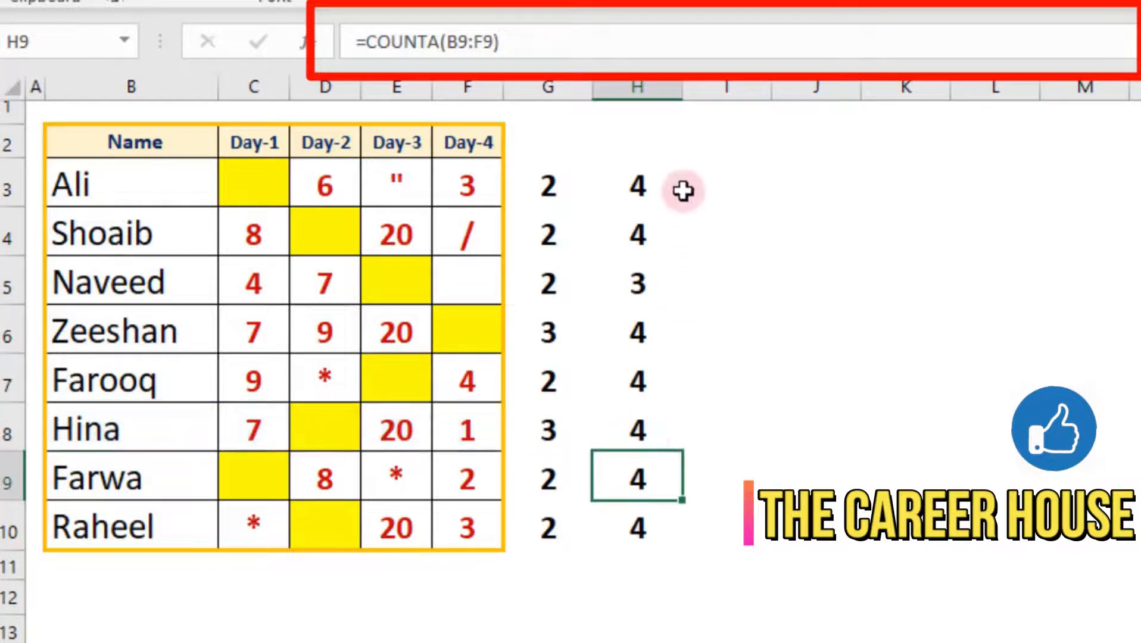
- Enter a COUNTBLANK formula in I3 that counts the empty cells in B3:F3
click(685, 189)
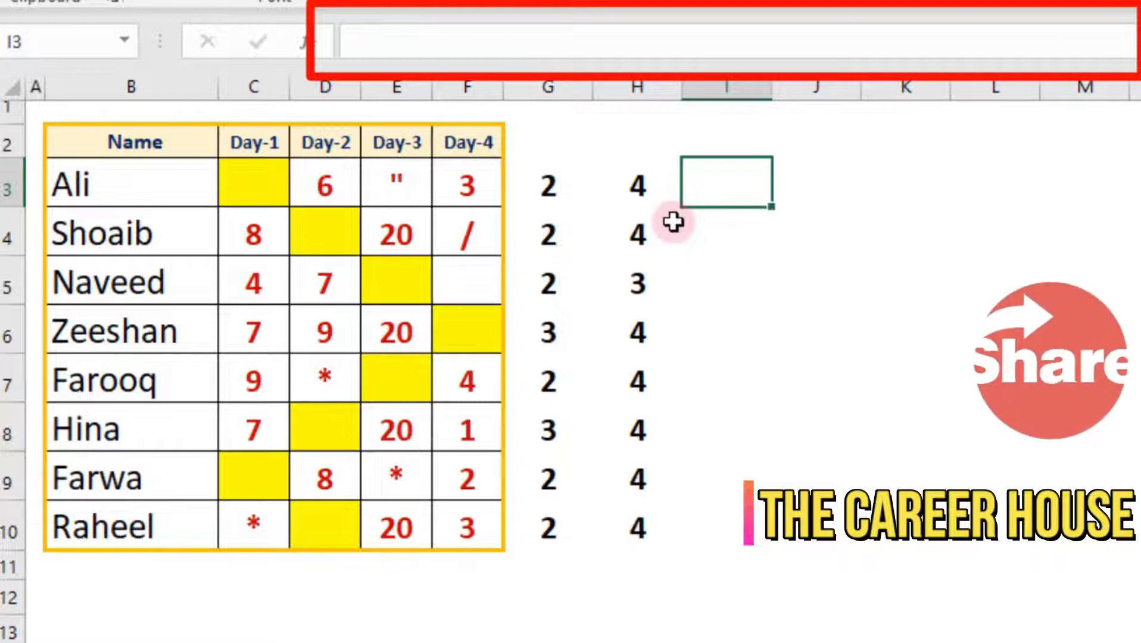
text(=c)
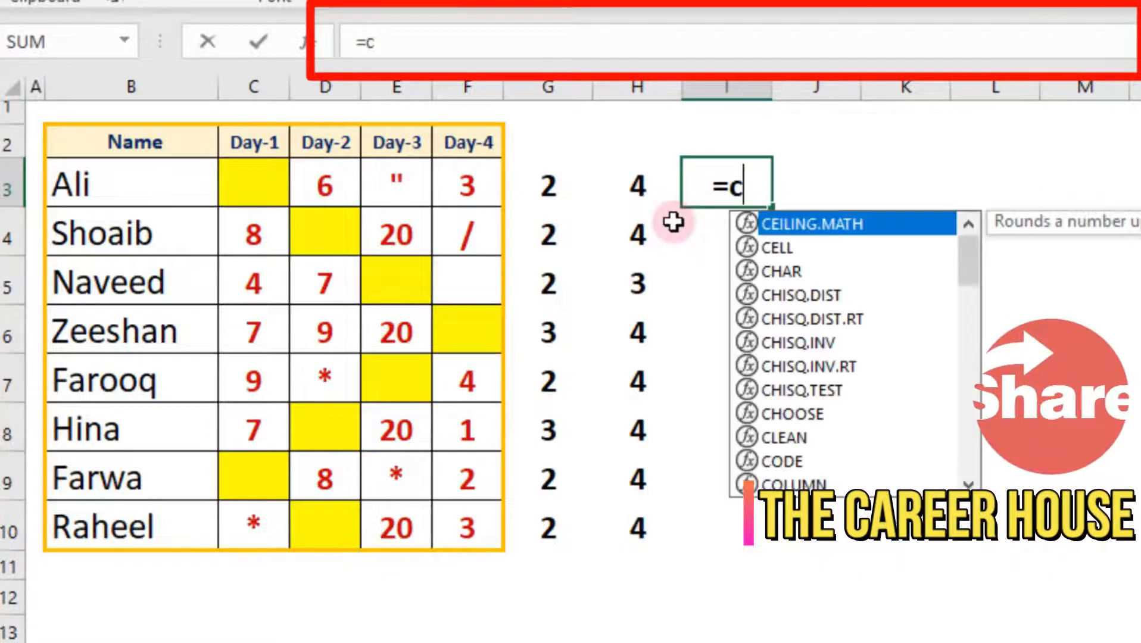
text(ount)
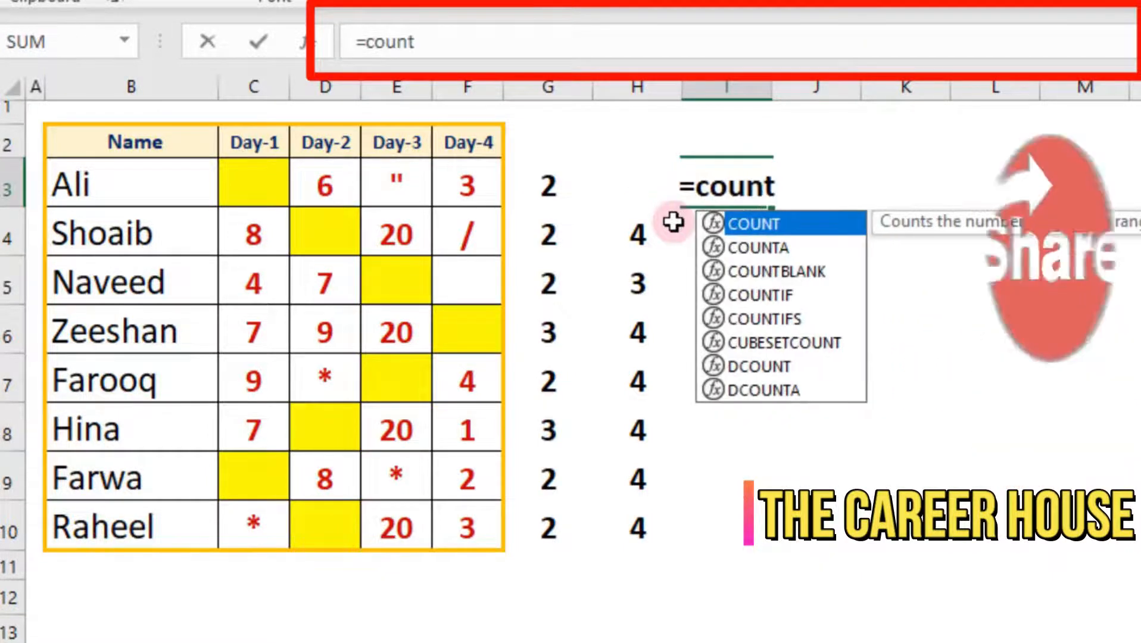
click(809, 278)
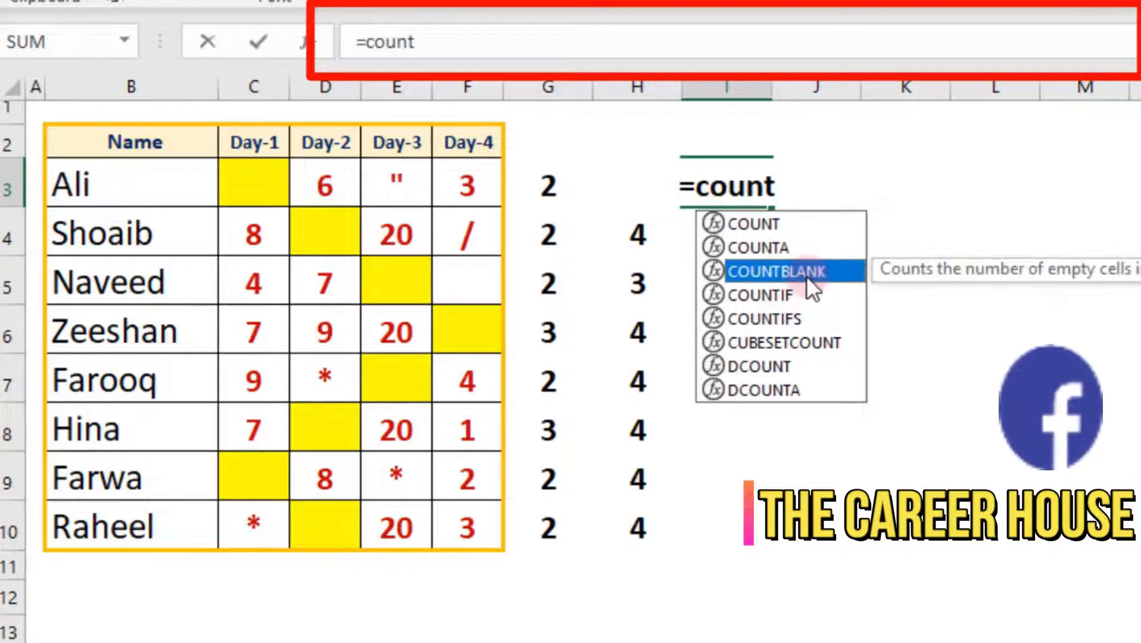
double_click(807, 279)
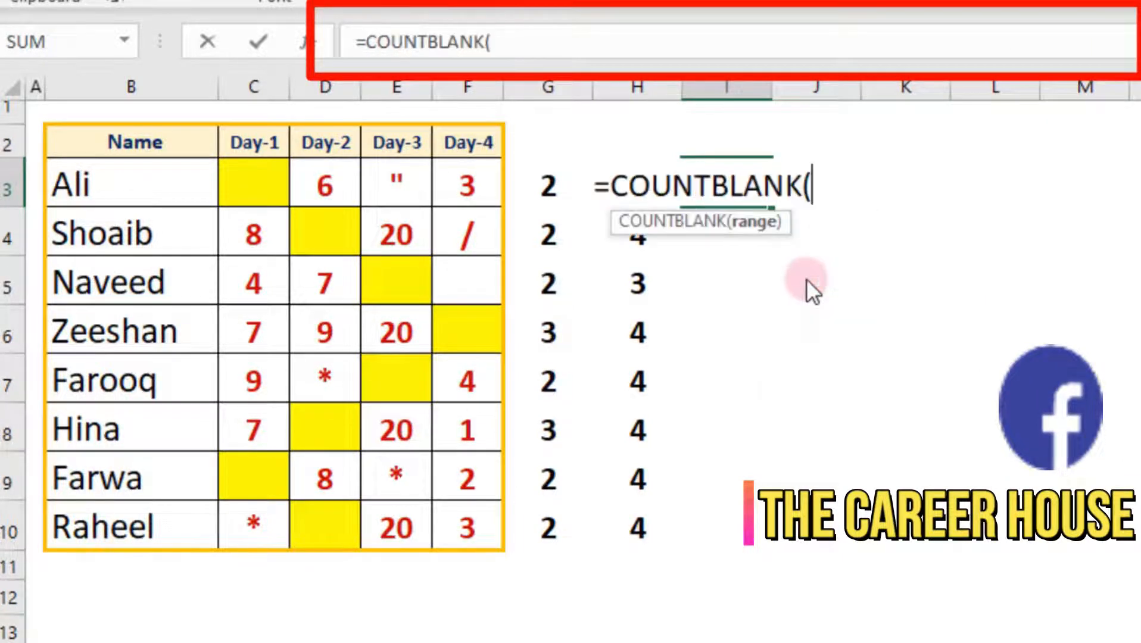
drag(122, 191, 486, 204)
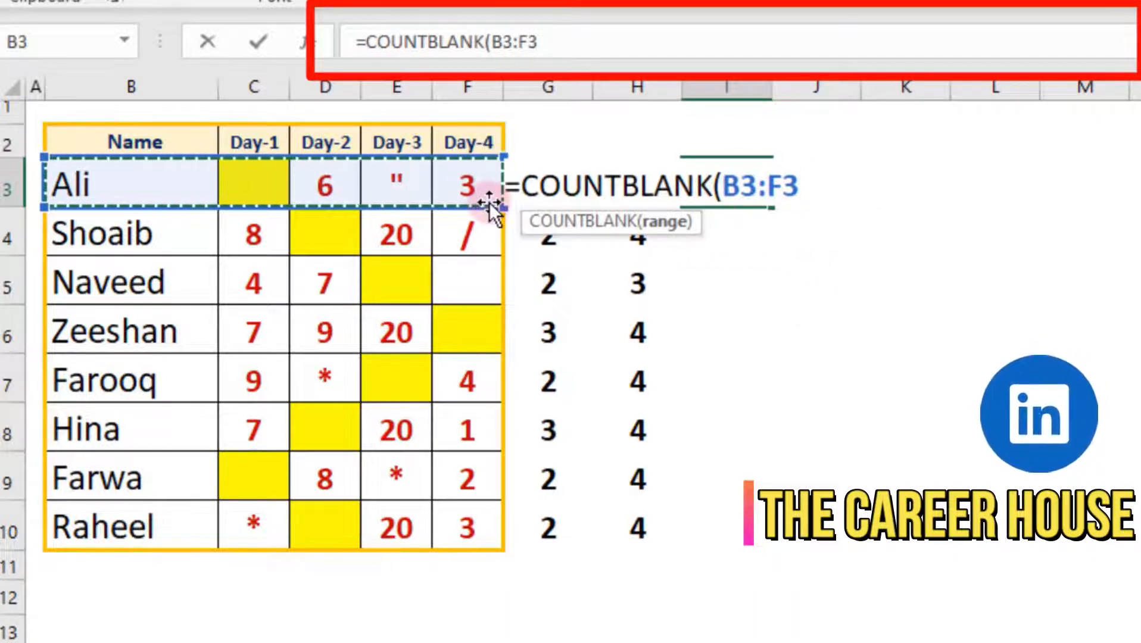
key(Return)
- Copy the COUNTBLANK formula from I3 down through I10
click(717, 185)
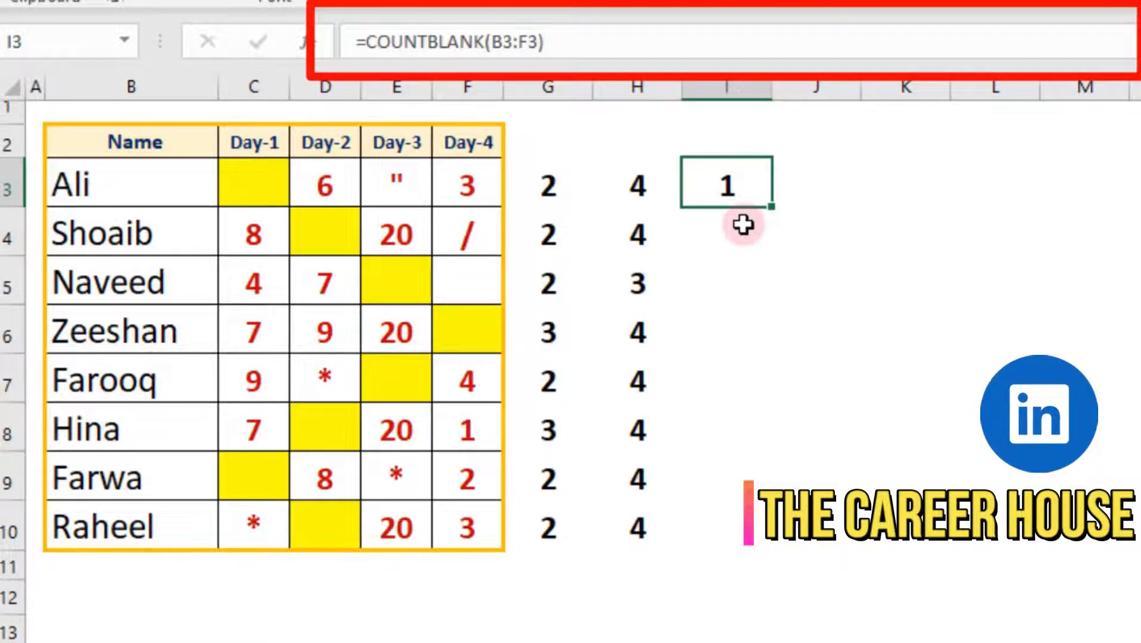
drag(131, 192, 467, 182)
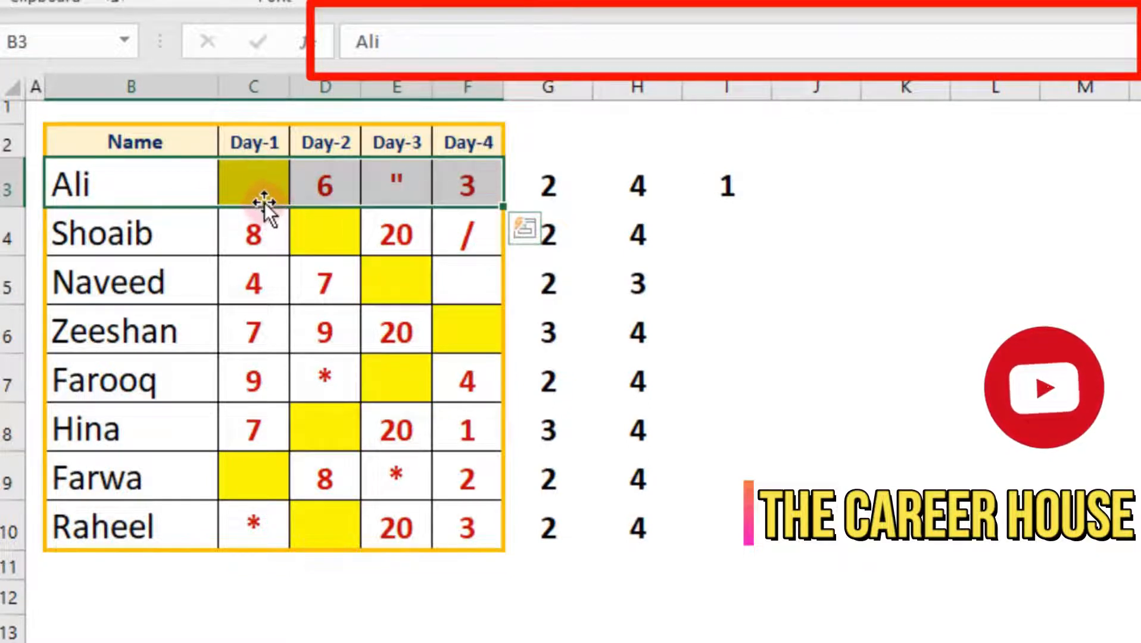
click(768, 202)
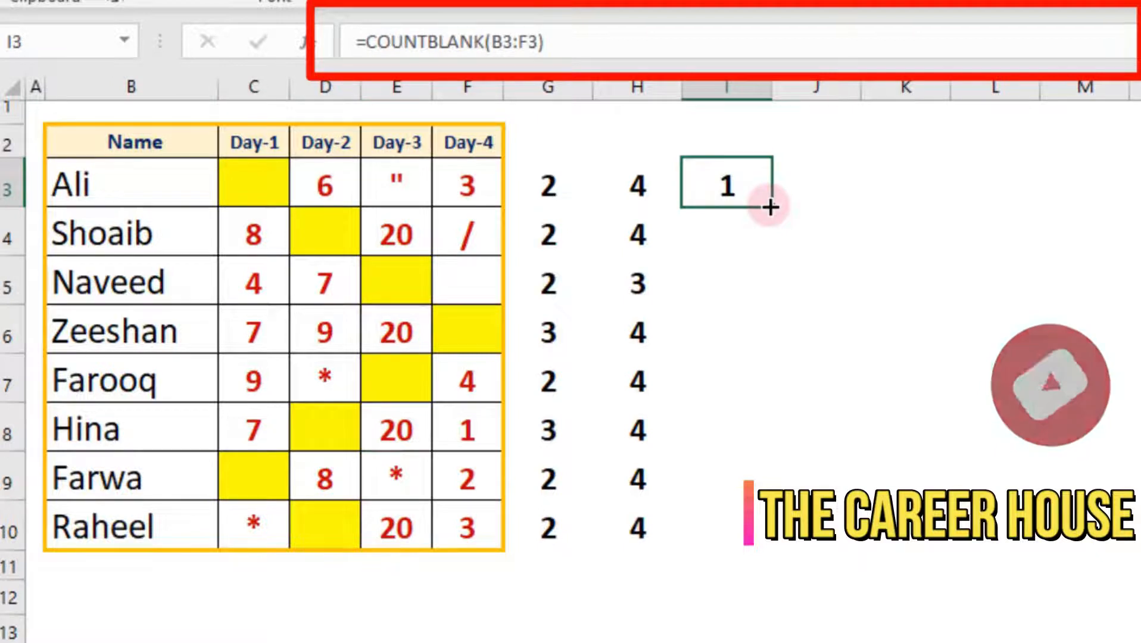
double_click(770, 207)
- Examine the range referenced by the COUNTBLANK formula in I5 and compare it with the empty cells E5 and F5
click(745, 295)
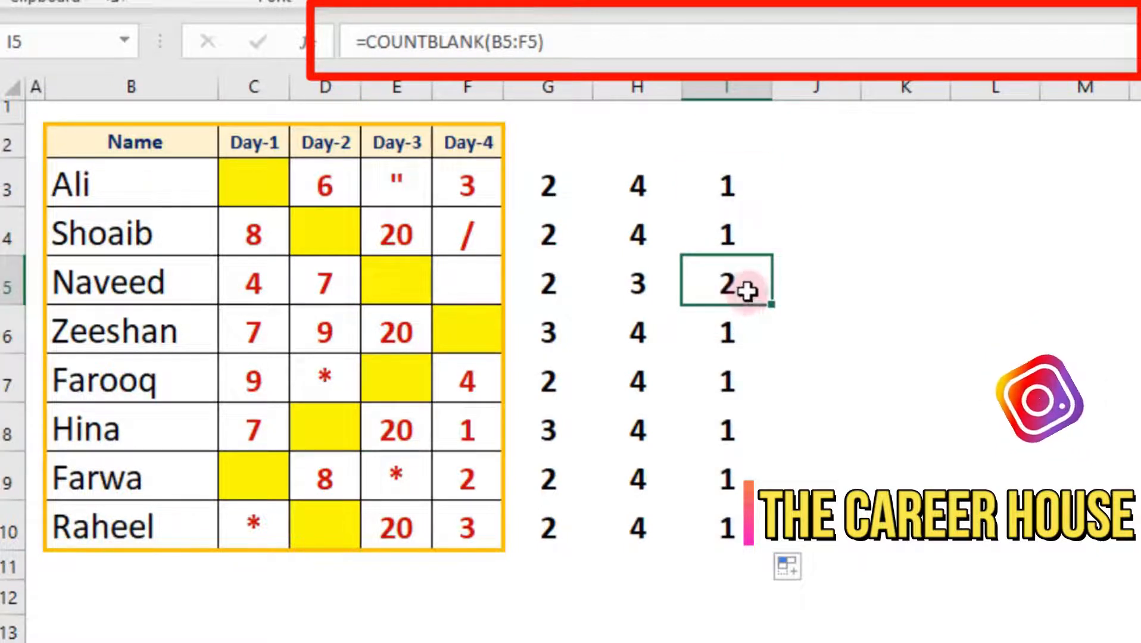
double_click(750, 293)
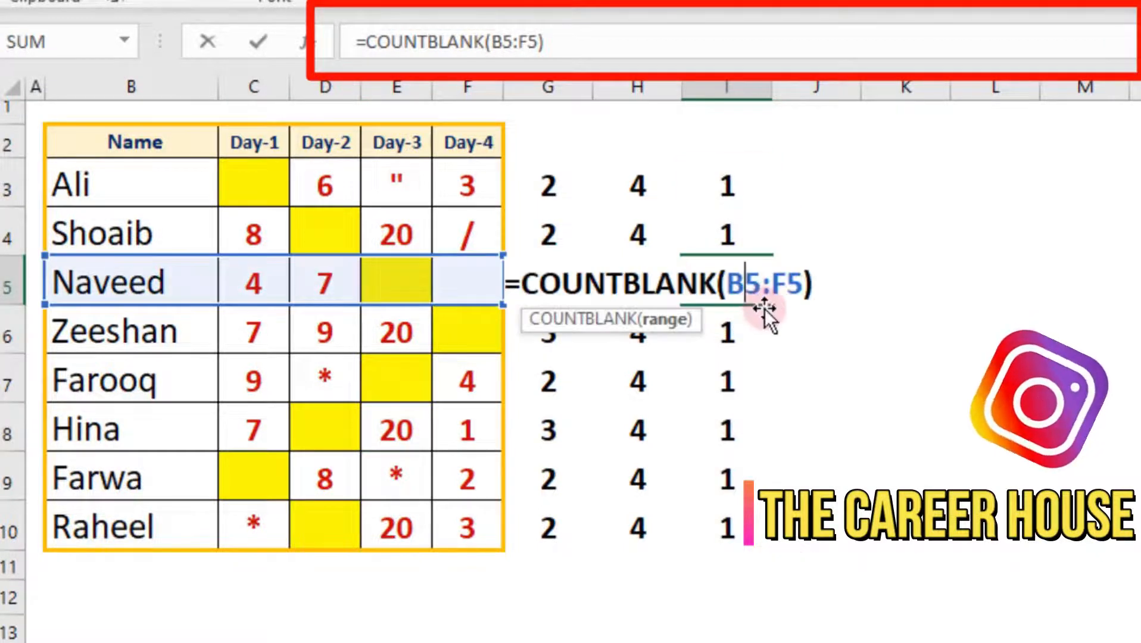
key(Return)
drag(114, 283, 453, 293)
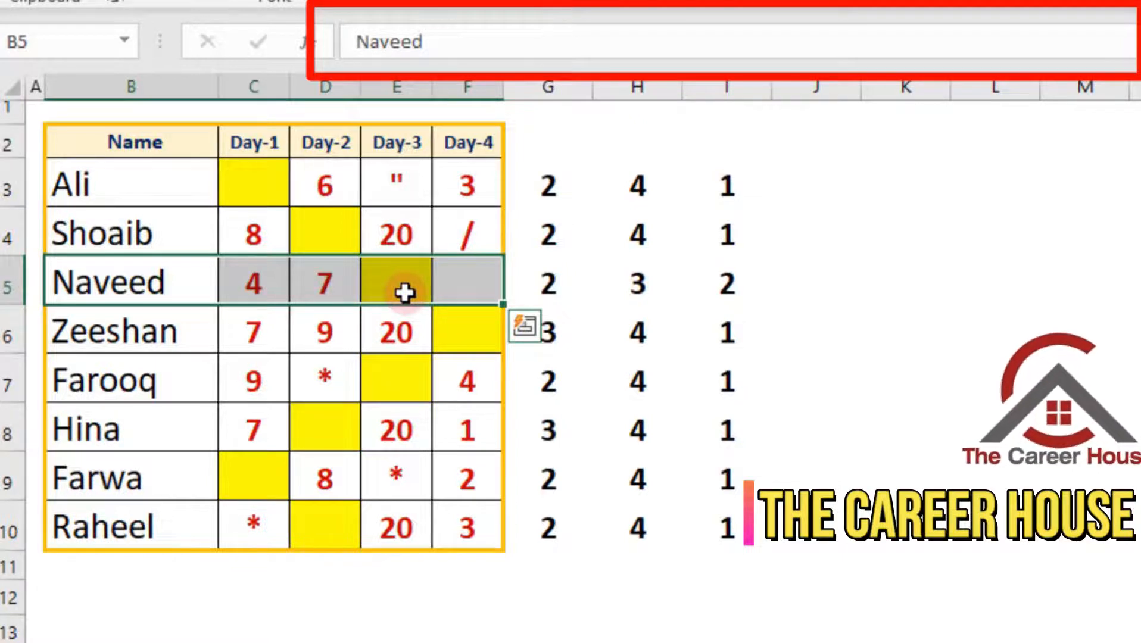
click(405, 292)
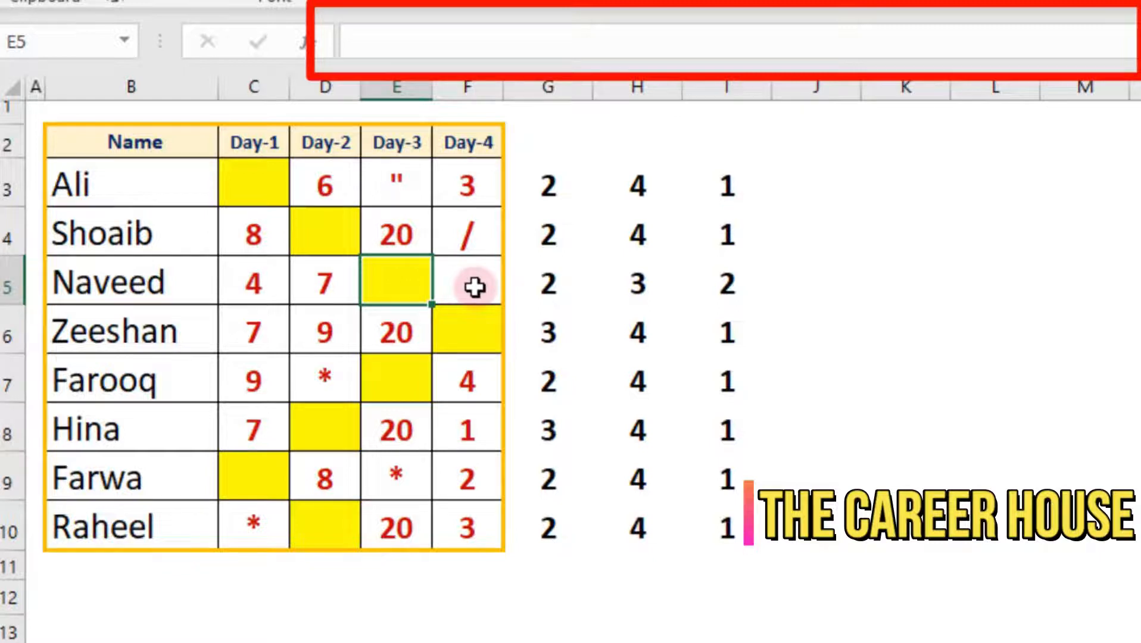
click(716, 290)
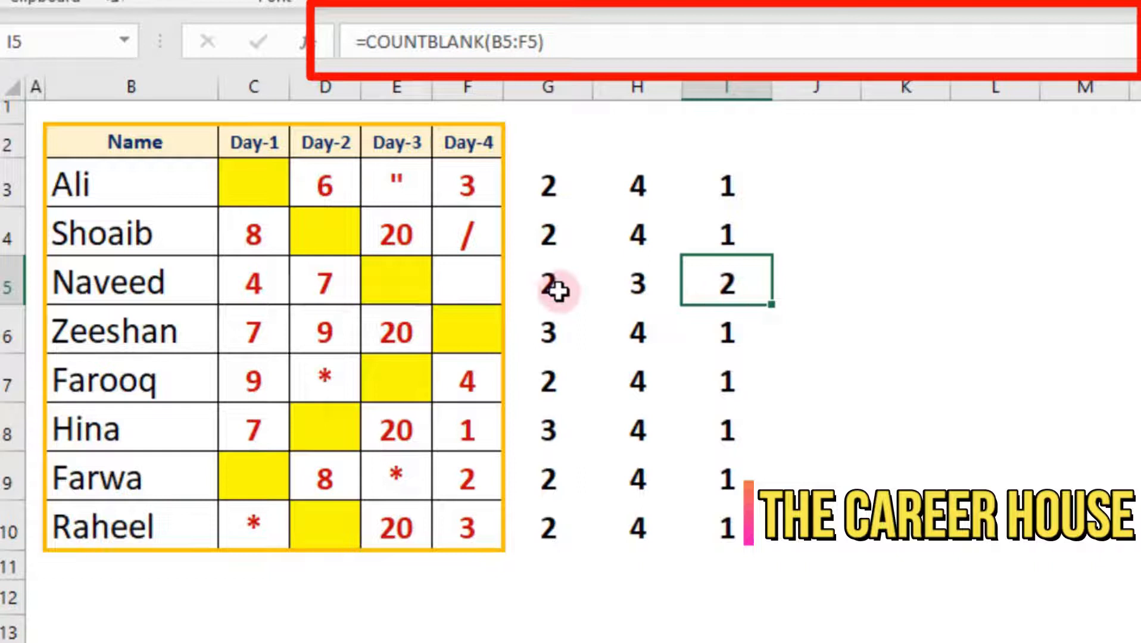
click(403, 285)
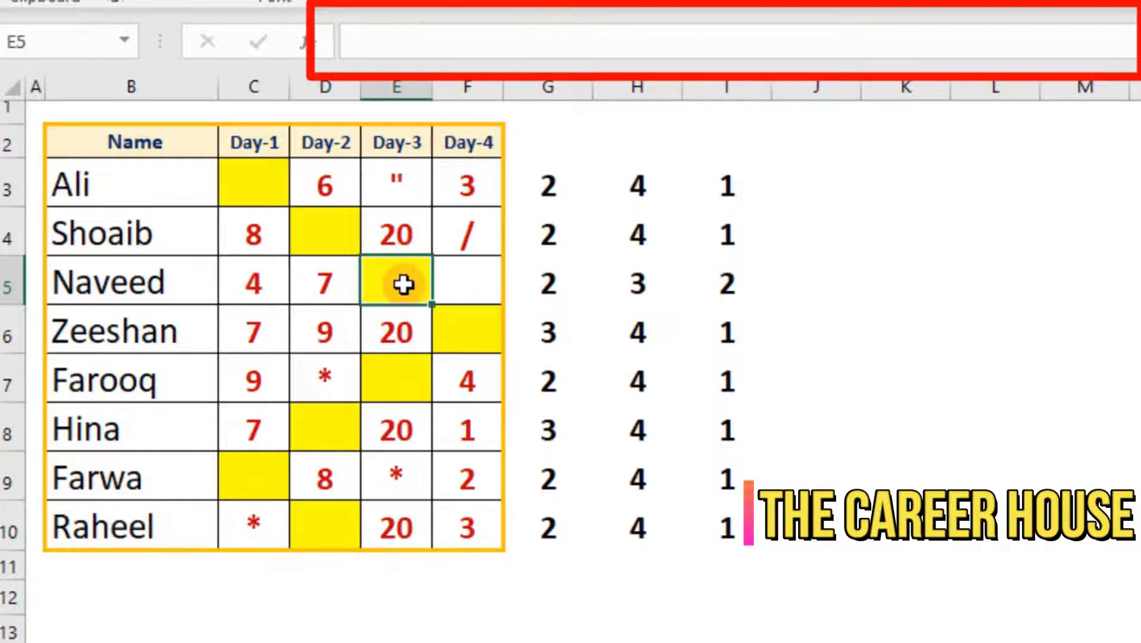
click(453, 285)
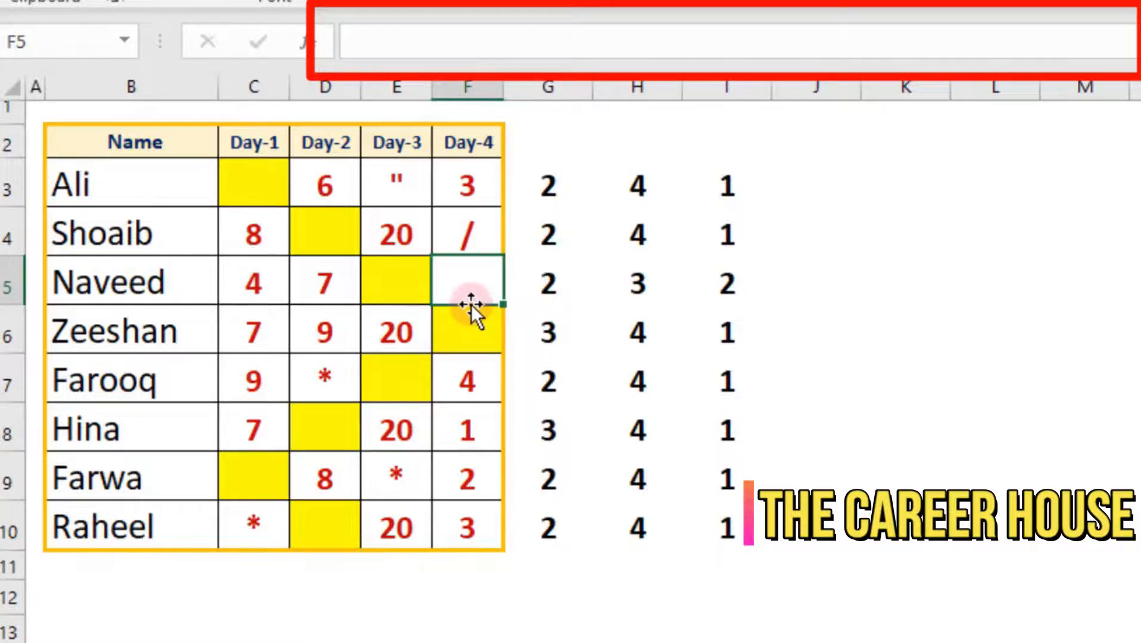
click(726, 290)
key(Down)
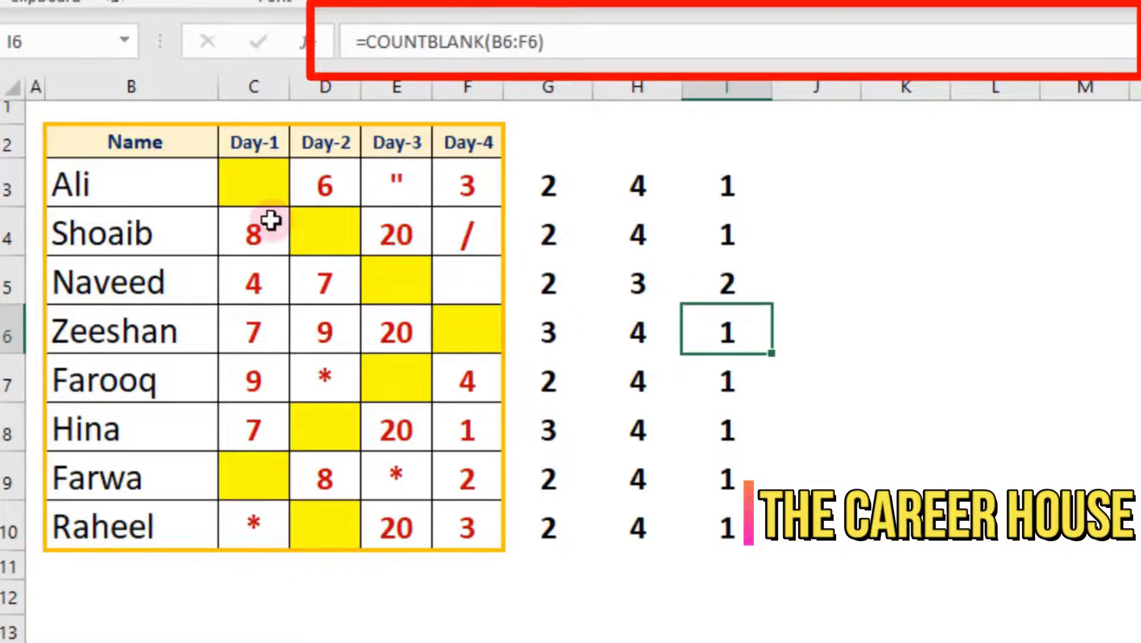
- Enter a COUNTBLANK formula in B11 that counts the empty cells in B3:B10
click(124, 574)
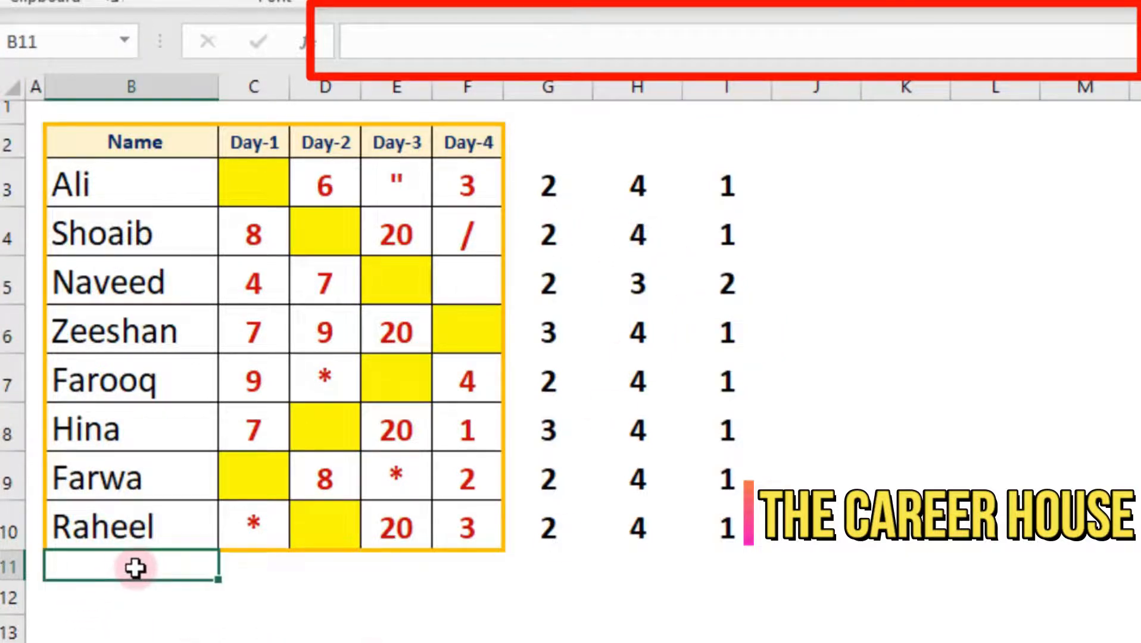
text(=)
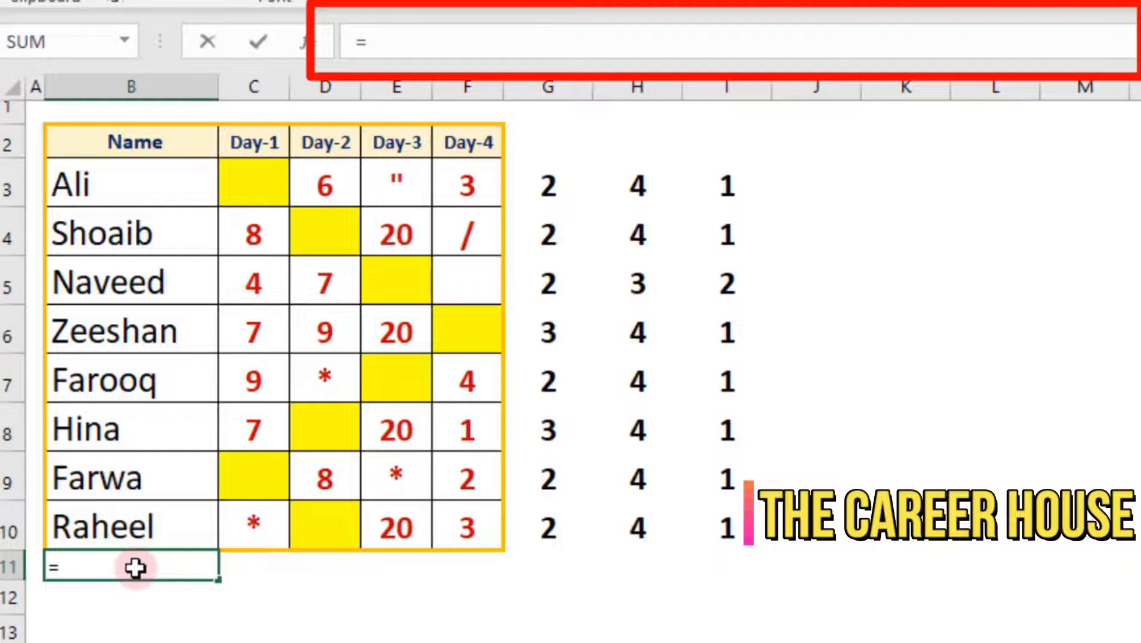
text(count)
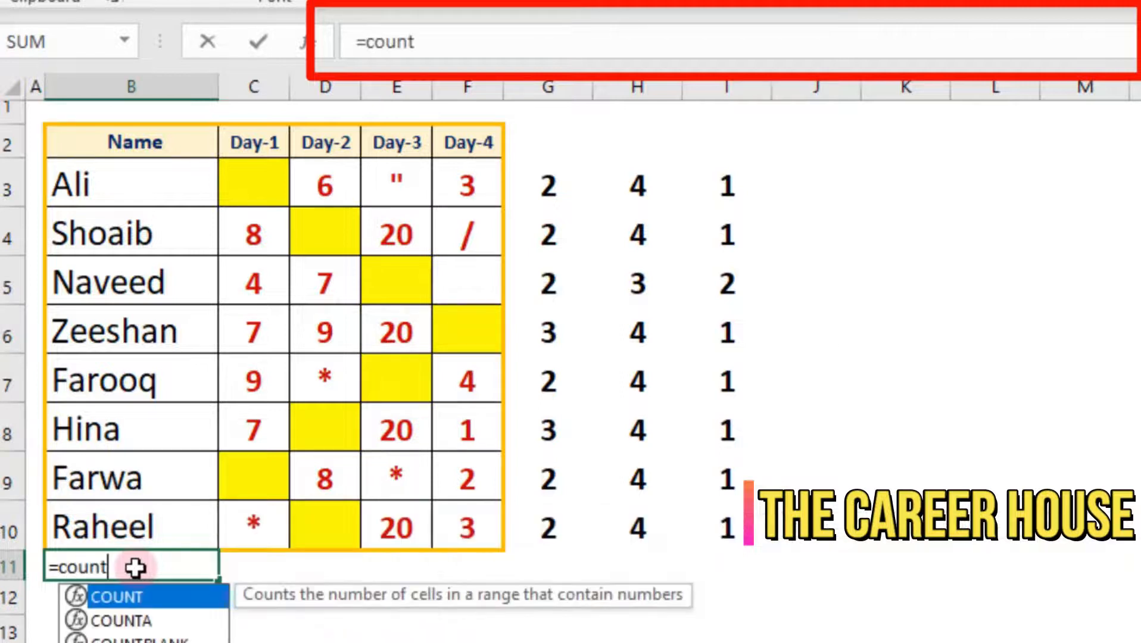
key(Down)
key(Down)
key(Tab)
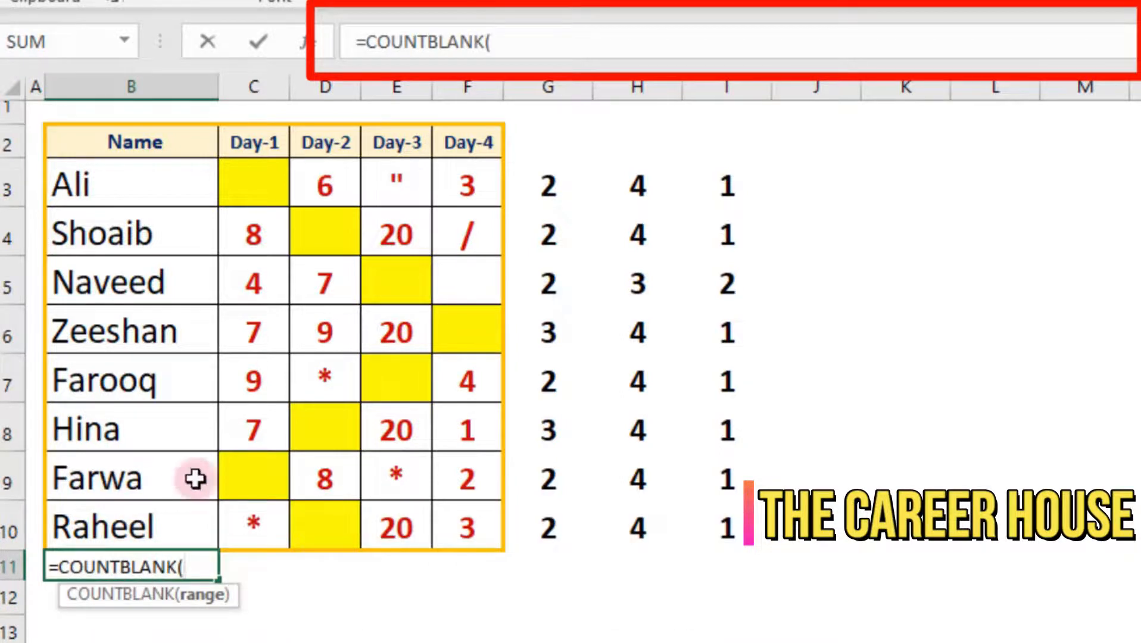
drag(183, 188, 128, 544)
key(Return)
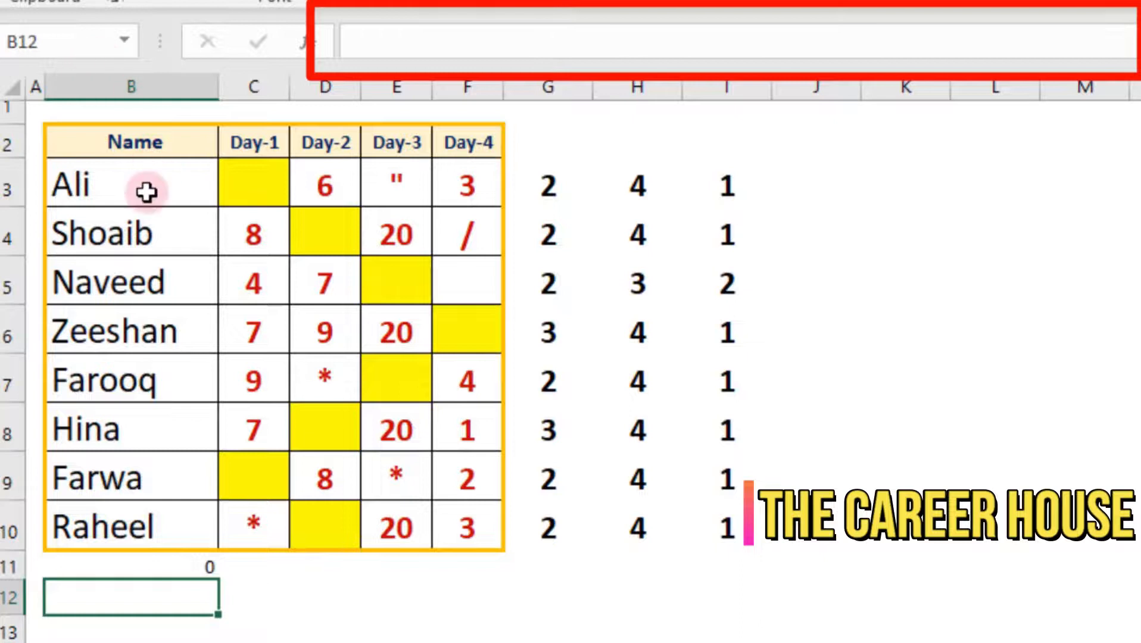
- Copy the COUNTBLANK formula from B11 across through F11
drag(146, 192, 156, 503)
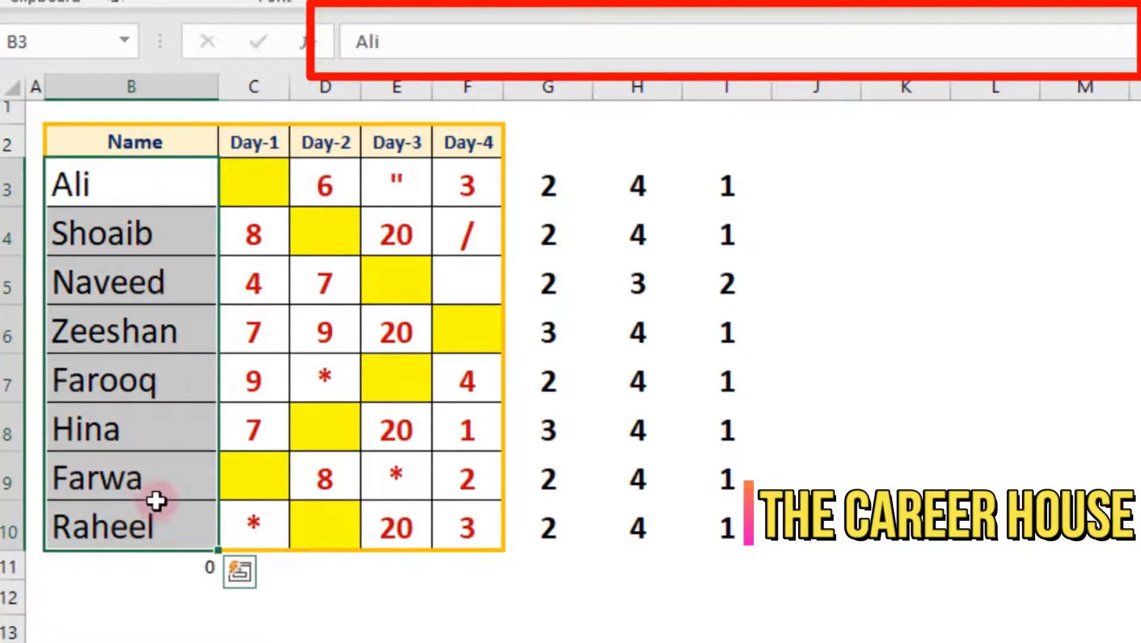
click(176, 576)
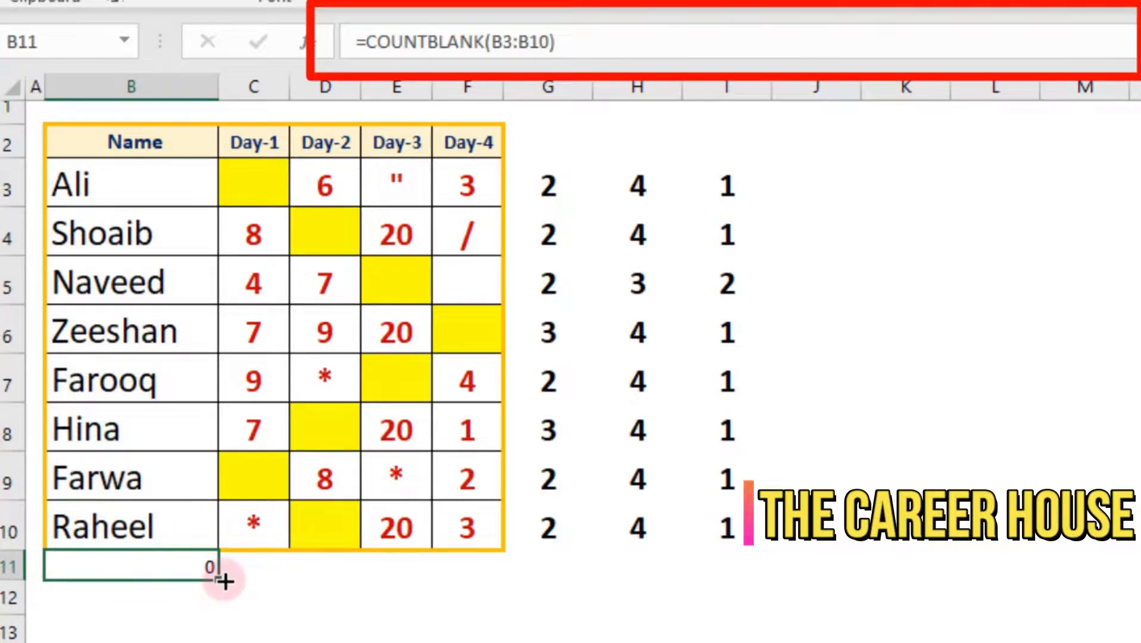
drag(218, 579, 480, 578)
- Examine the range referenced by the COUNTBLANK formula in D11 and check it against the empty Day-2 cells D4, D8 and D10
click(337, 572)
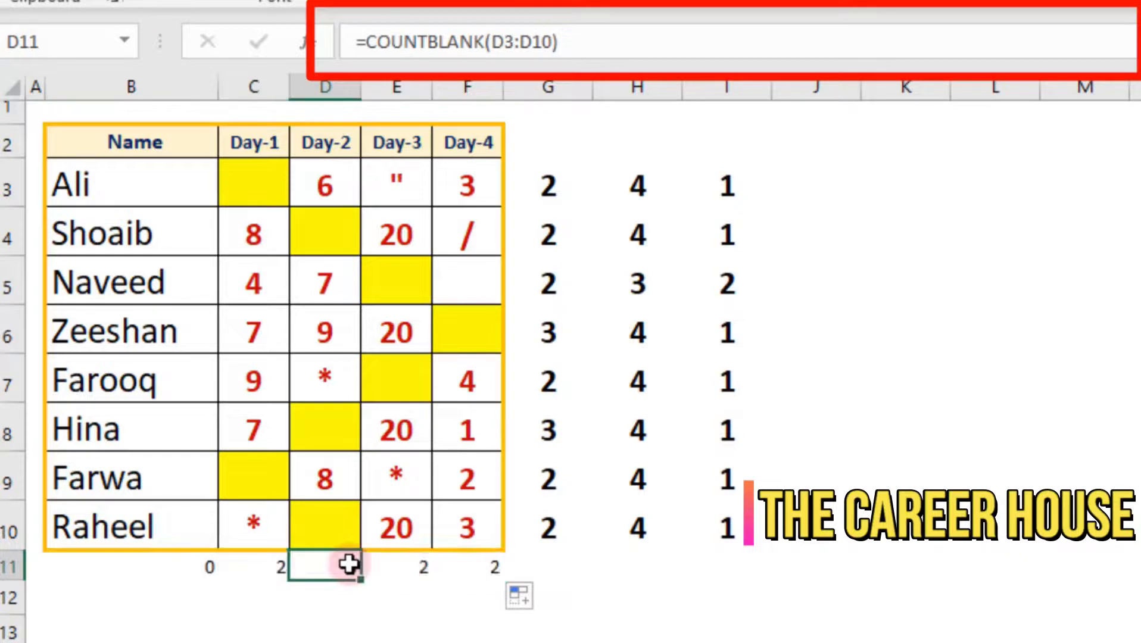
double_click(346, 568)
key(Return)
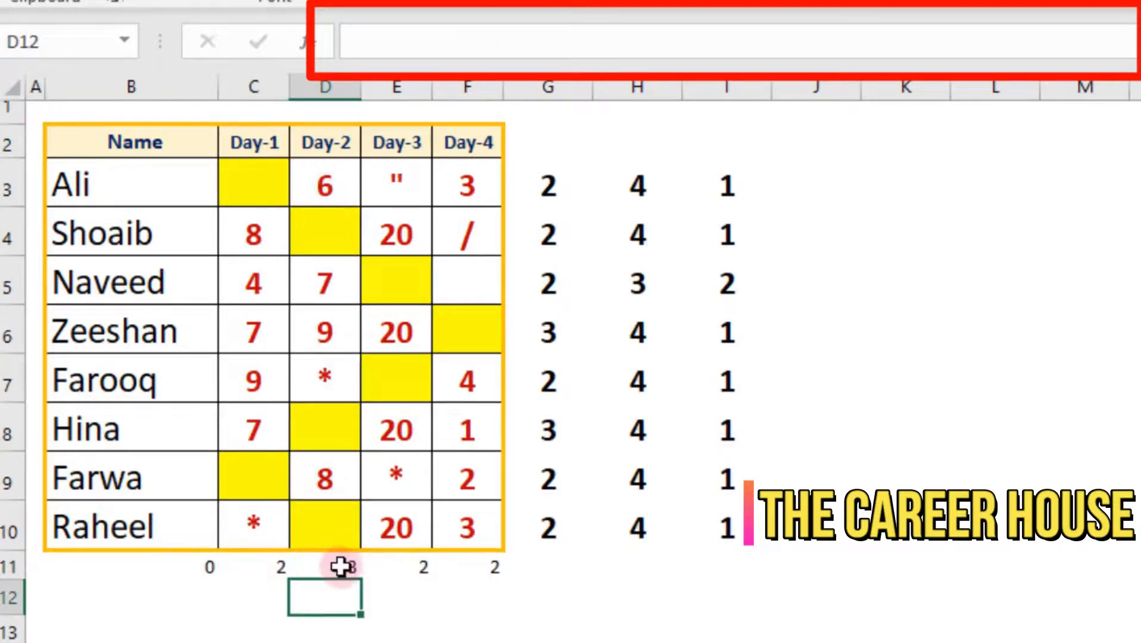
click(334, 573)
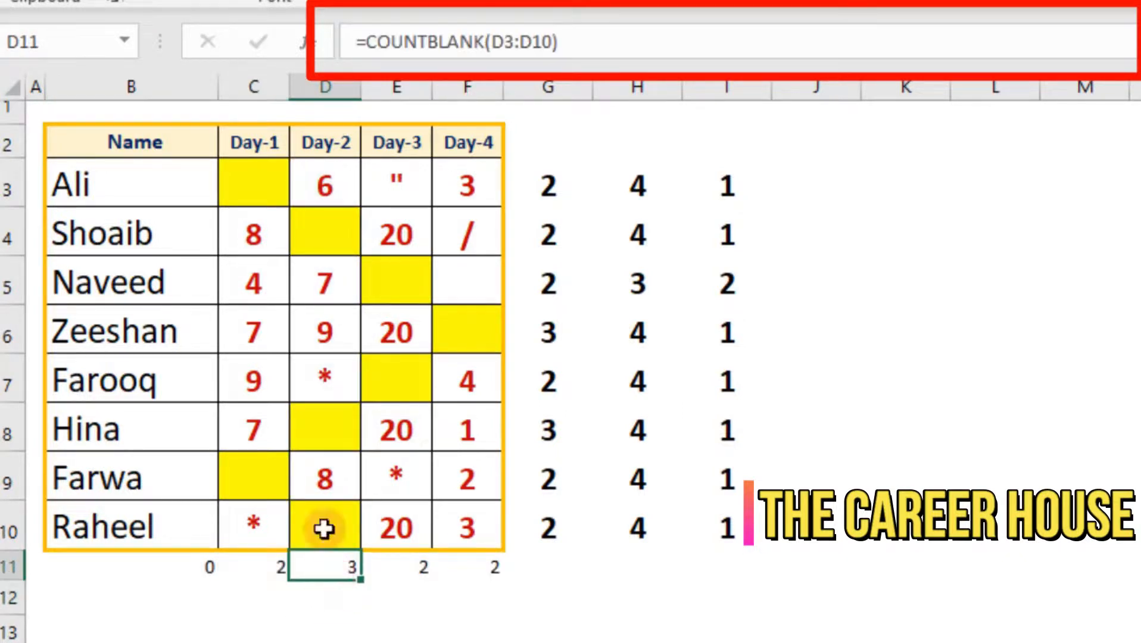
click(328, 235)
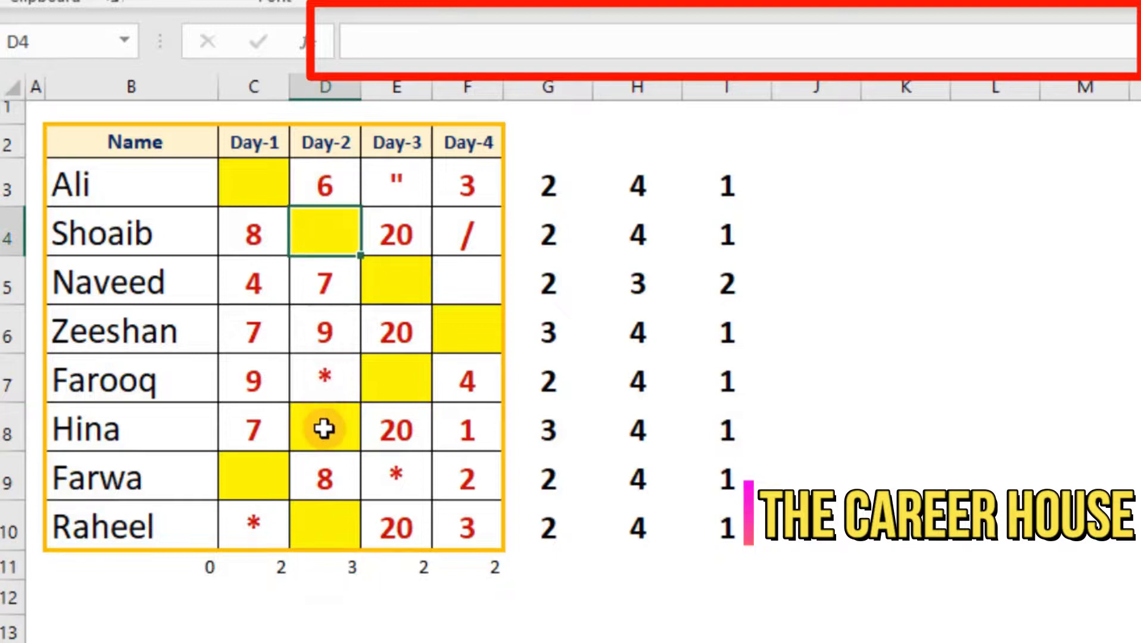
click(324, 427)
click(320, 531)
click(326, 572)
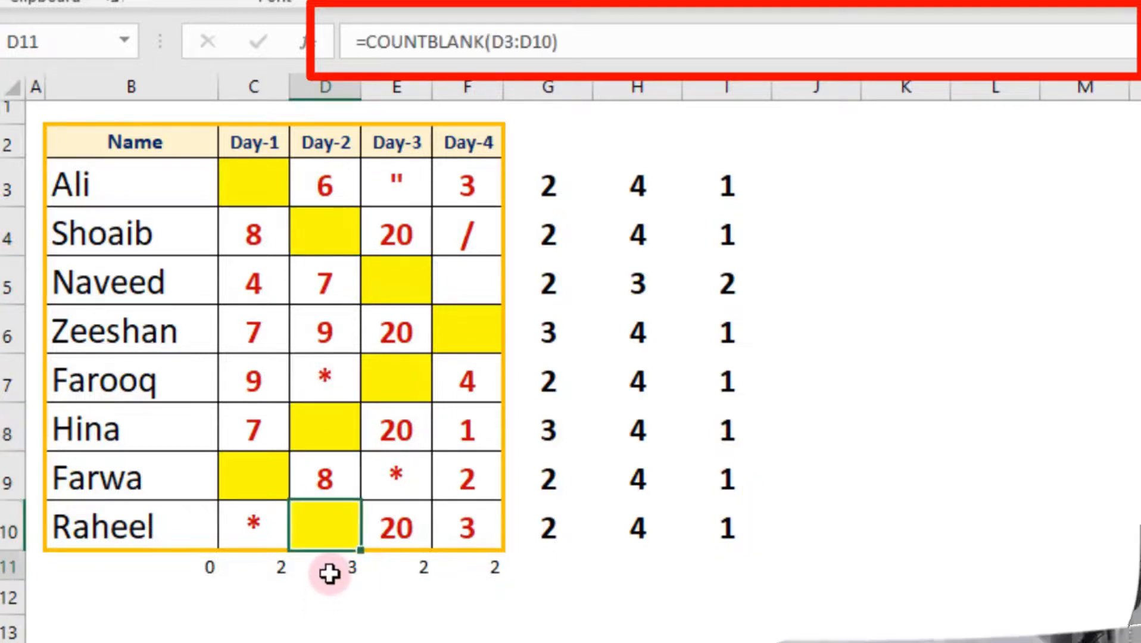